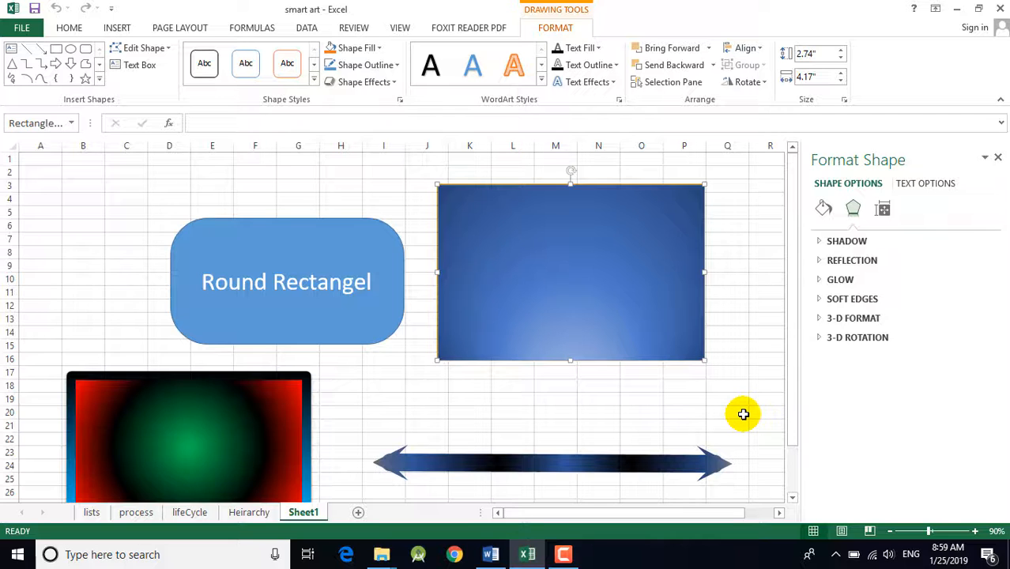
- Look through the Preset, Shadow and Reflection effect galleries for the blue gradient rectangle
click(998, 157)
mouse_move(623, 267)
mouse_down()
mouse_move(606, 271)
mouse_move(627, 264)
mouse_up()
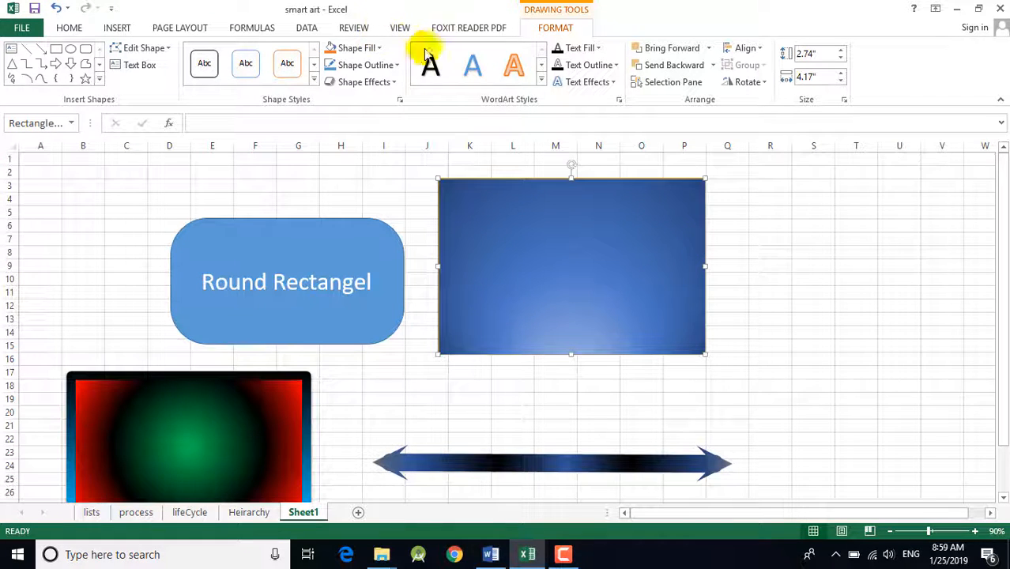
click(388, 84)
mouse_move(359, 109)
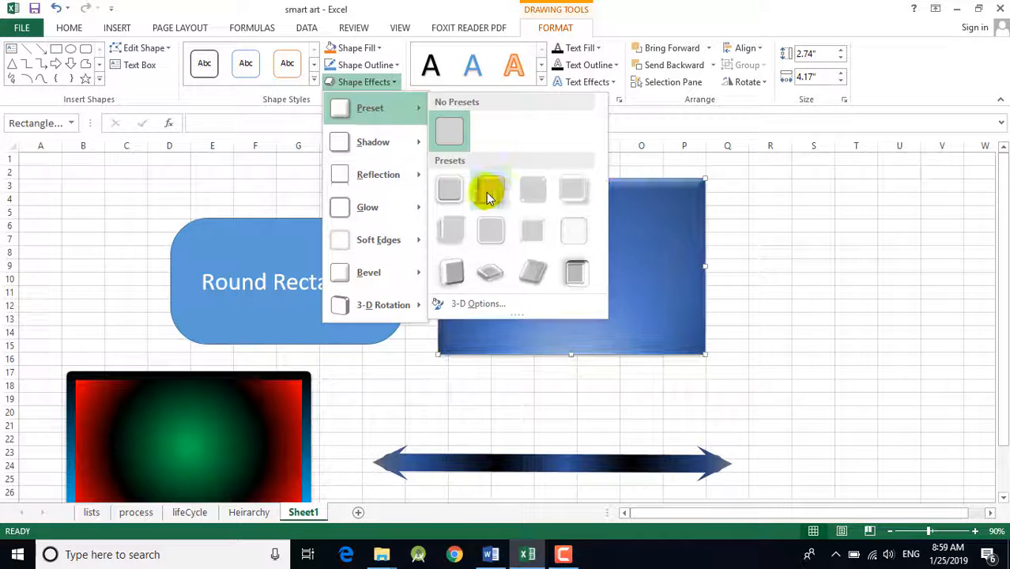
mouse_move(398, 147)
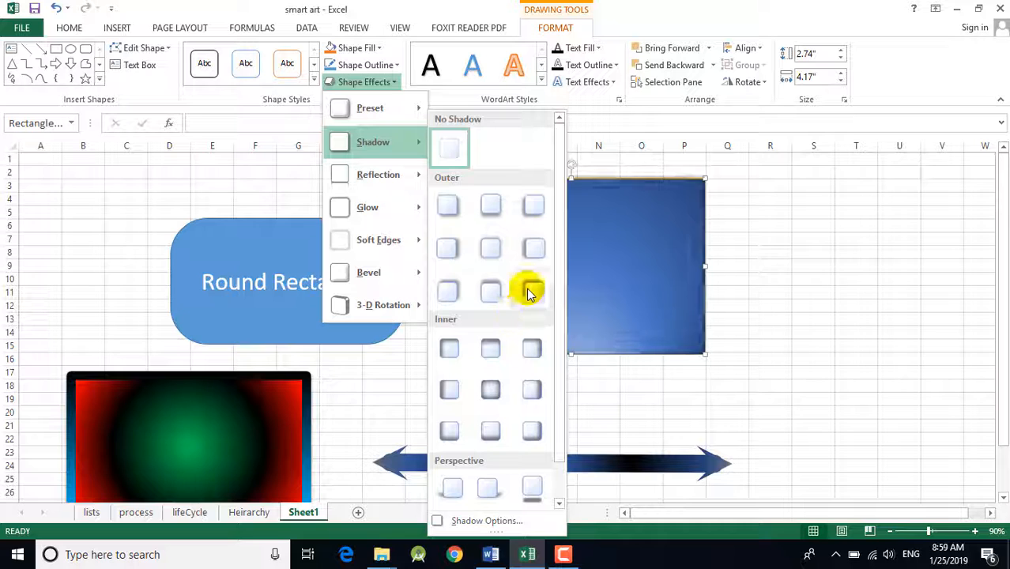
mouse_move(387, 174)
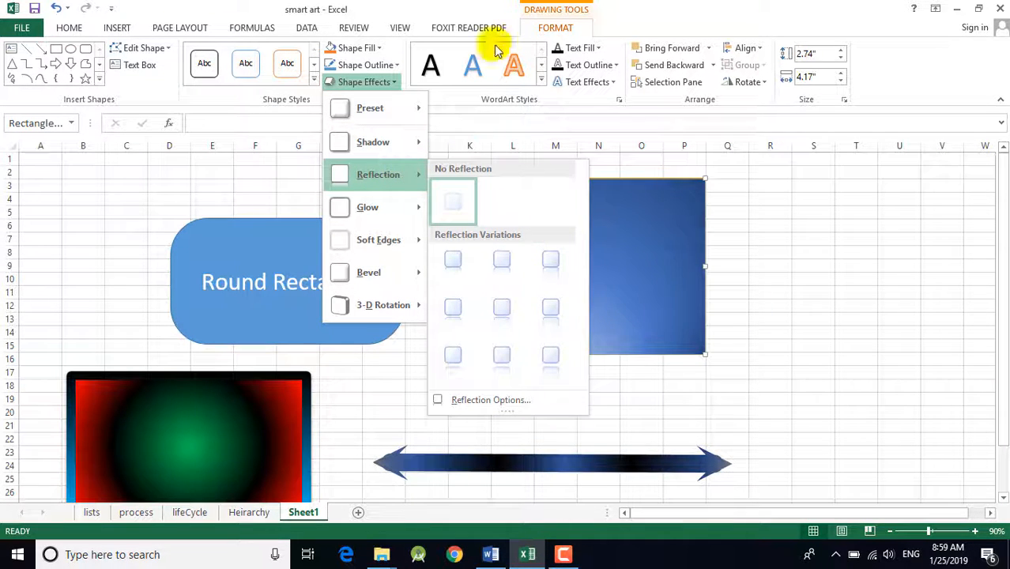
double_click(620, 16)
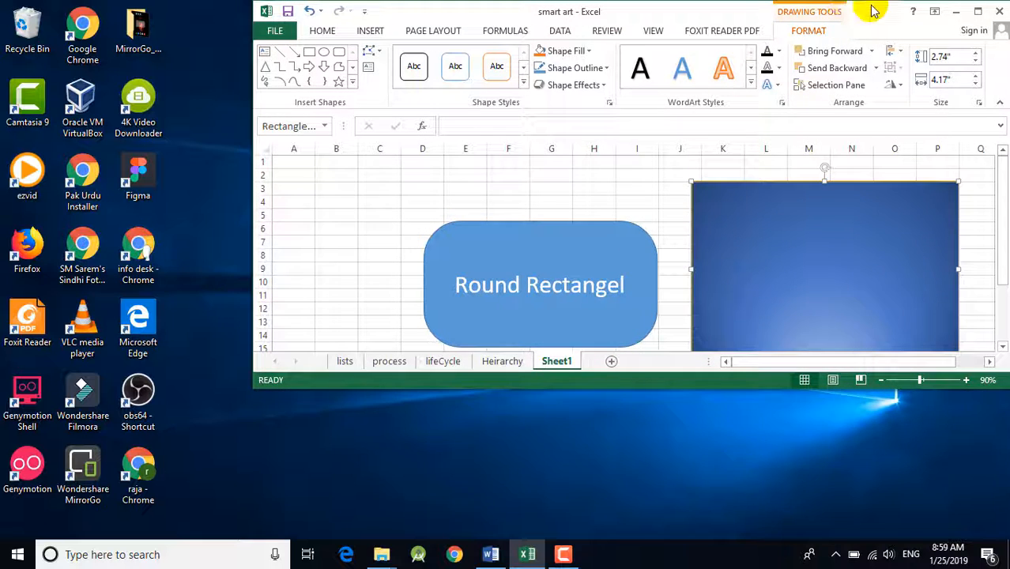
click(978, 13)
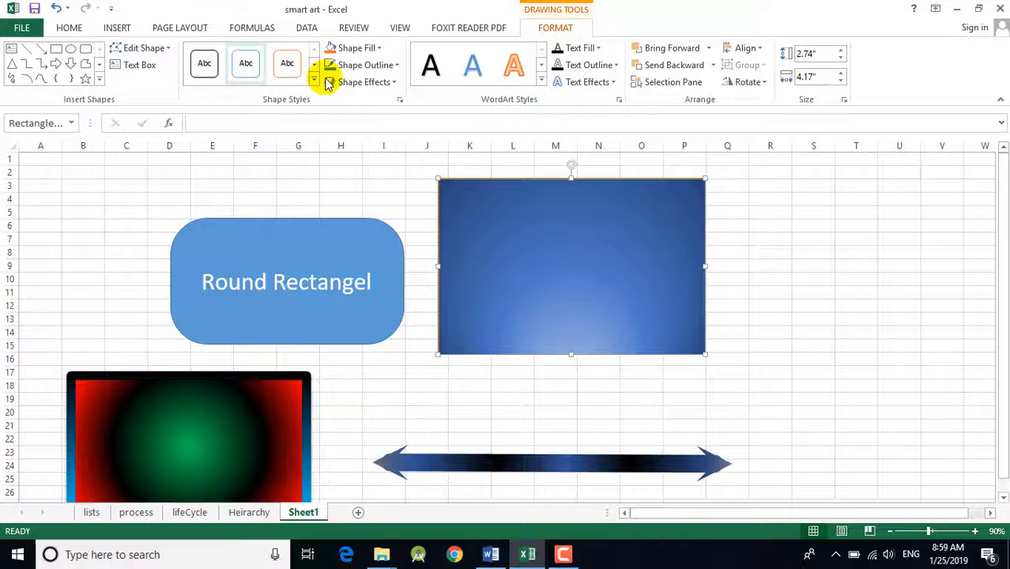
- Open the blue gradient rectangle's detailed shadow settings and apply the inner top-right shadow preset
click(401, 101)
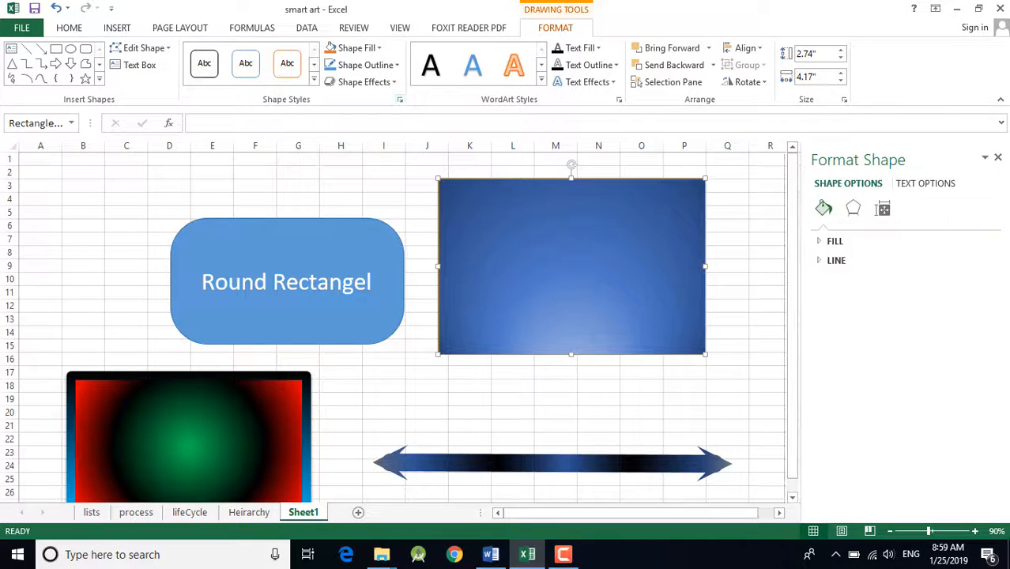
click(853, 210)
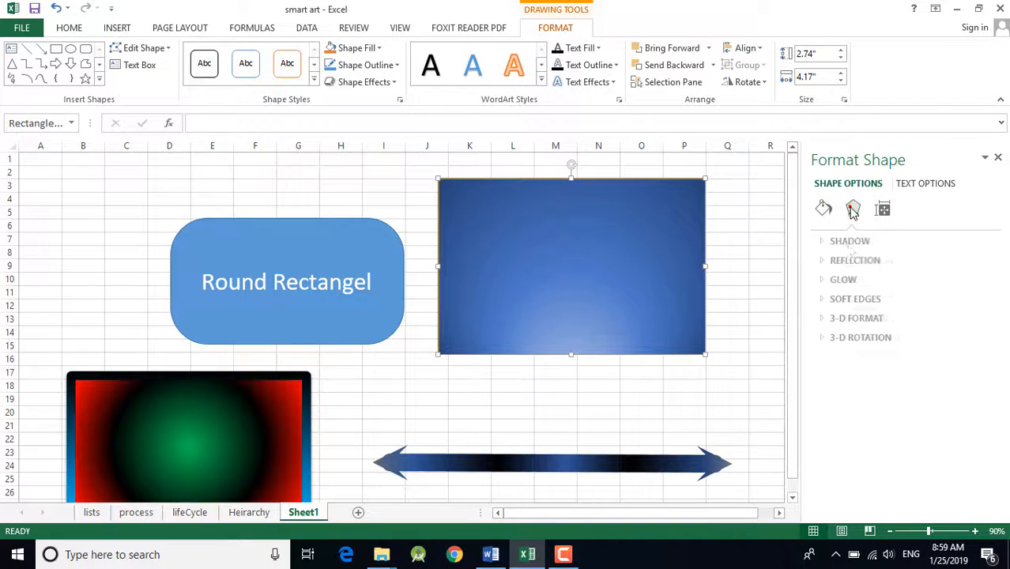
click(820, 242)
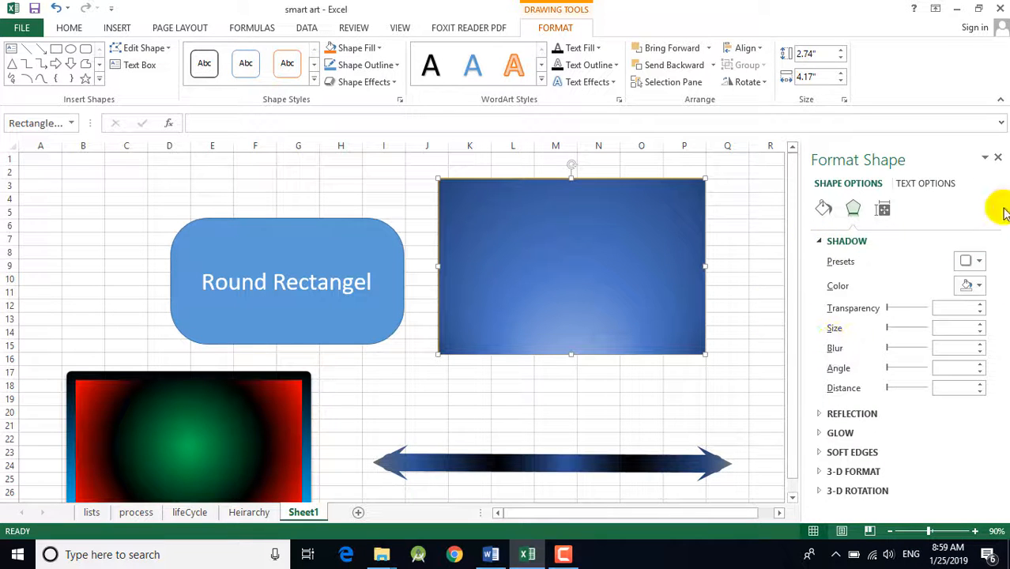
click(979, 262)
click(971, 508)
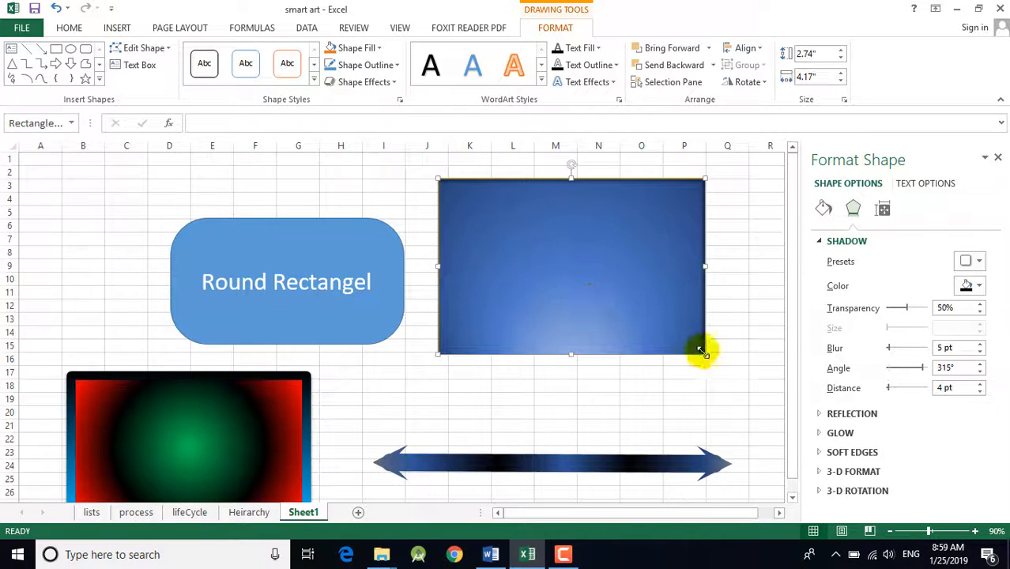
- Resize the blue gradient rectangle to about 2.77" high by 4.59" wide and reposition it over roughly columns K to Q
drag(703, 354, 750, 378)
click(718, 297)
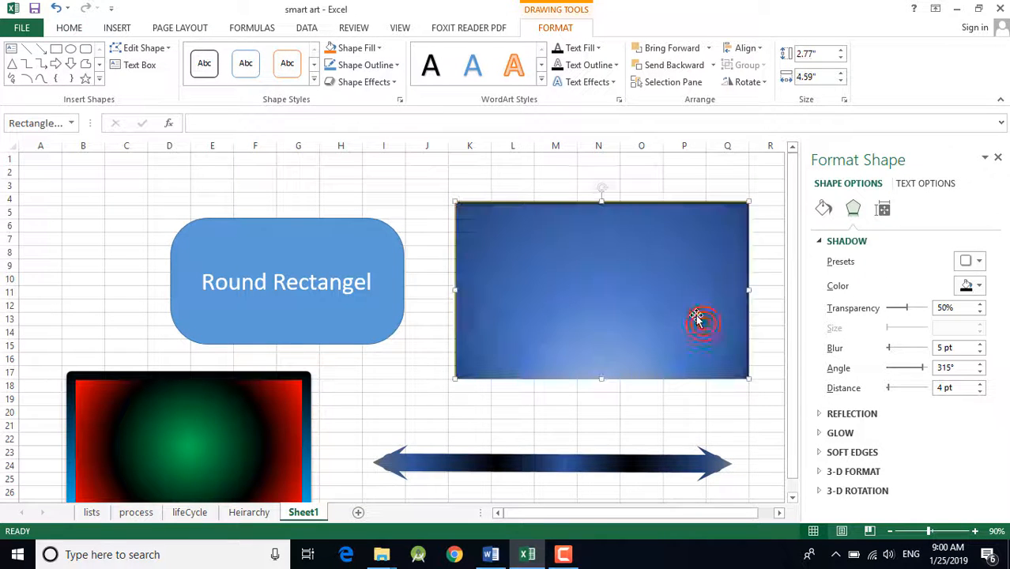
drag(697, 316, 689, 318)
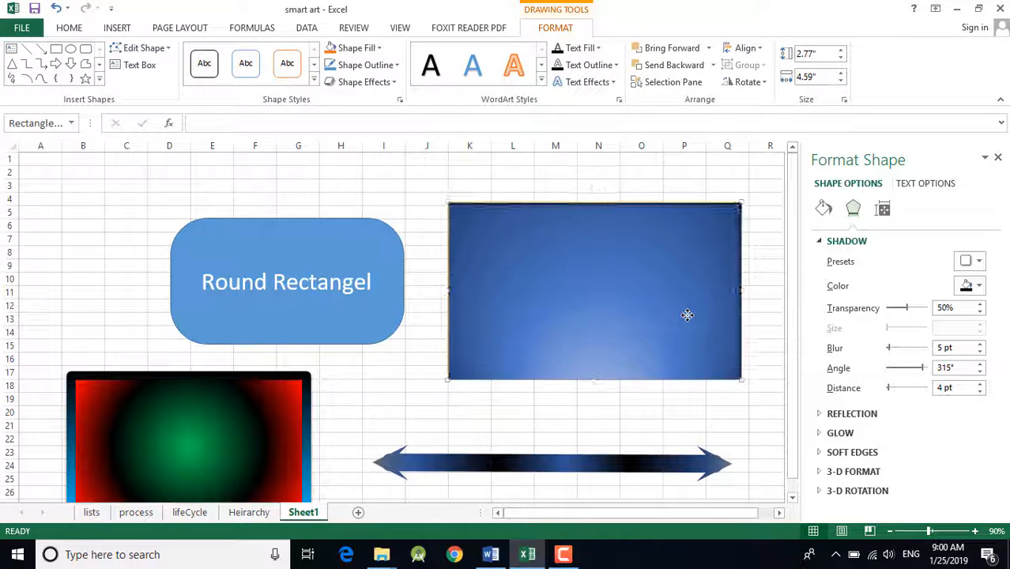
- Clear the rectangle's shadow with the No Shadow preset, and try a shadow size of 85%
click(979, 261)
click(892, 306)
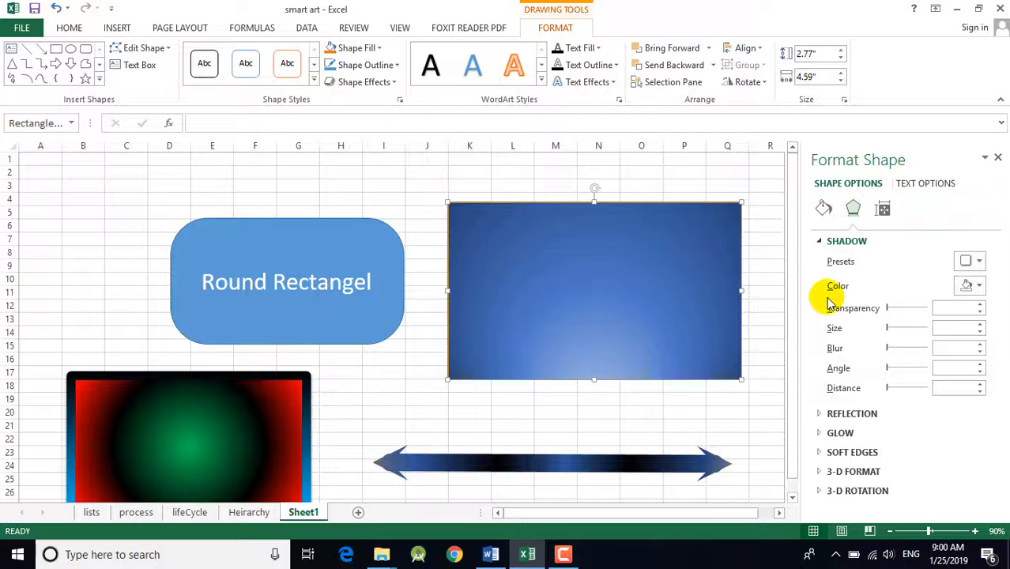
click(891, 328)
drag(903, 327, 903, 328)
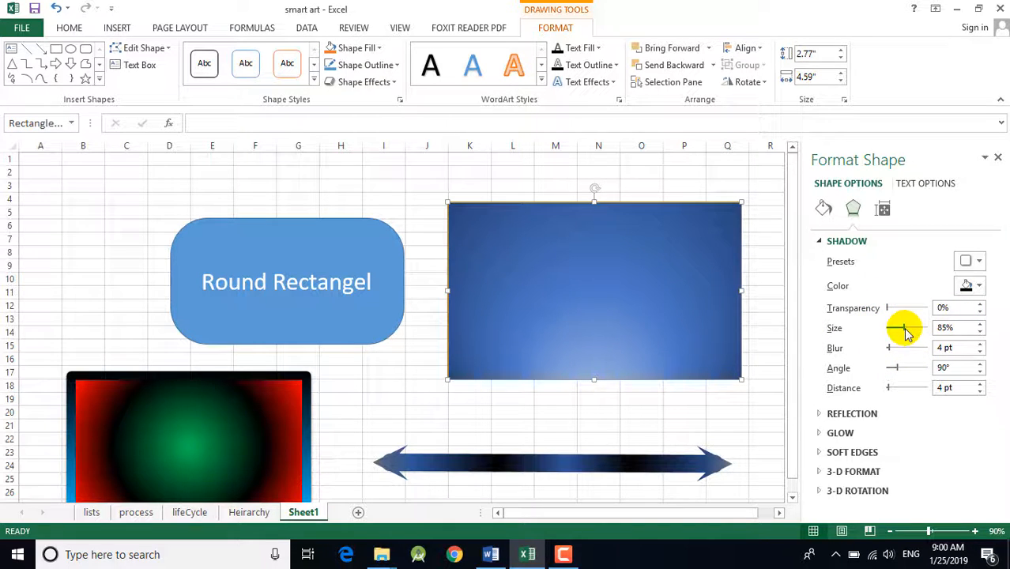
- Apply the first outer shadow preset to the rectangle, with 20% transparency and 104% size
click(969, 260)
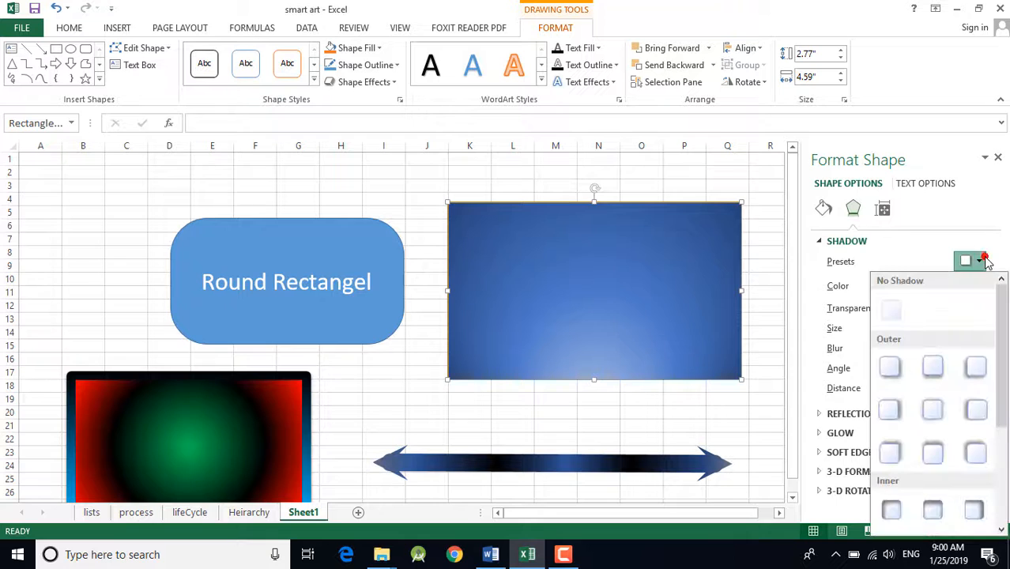
click(890, 366)
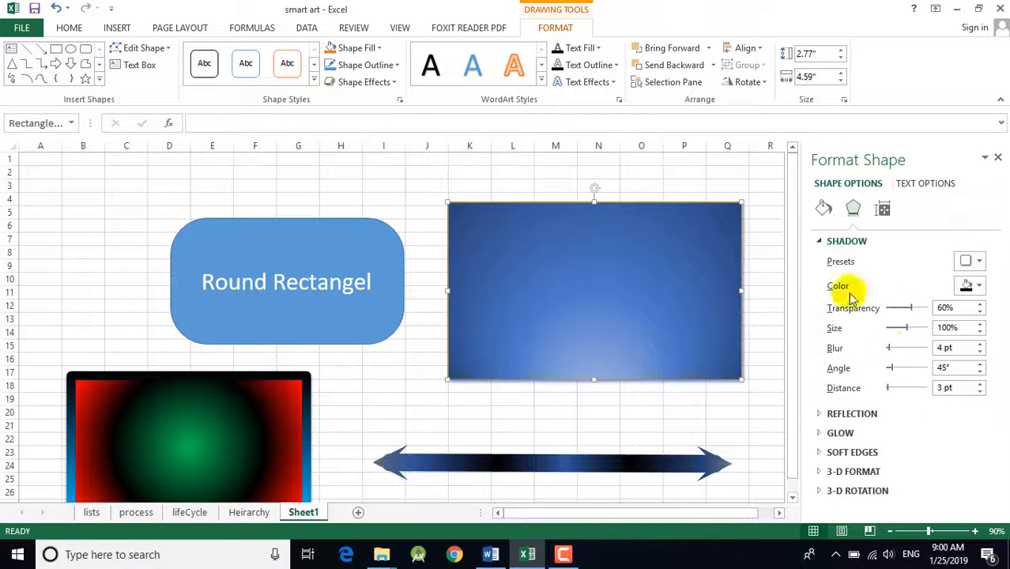
drag(909, 309, 901, 332)
click(977, 266)
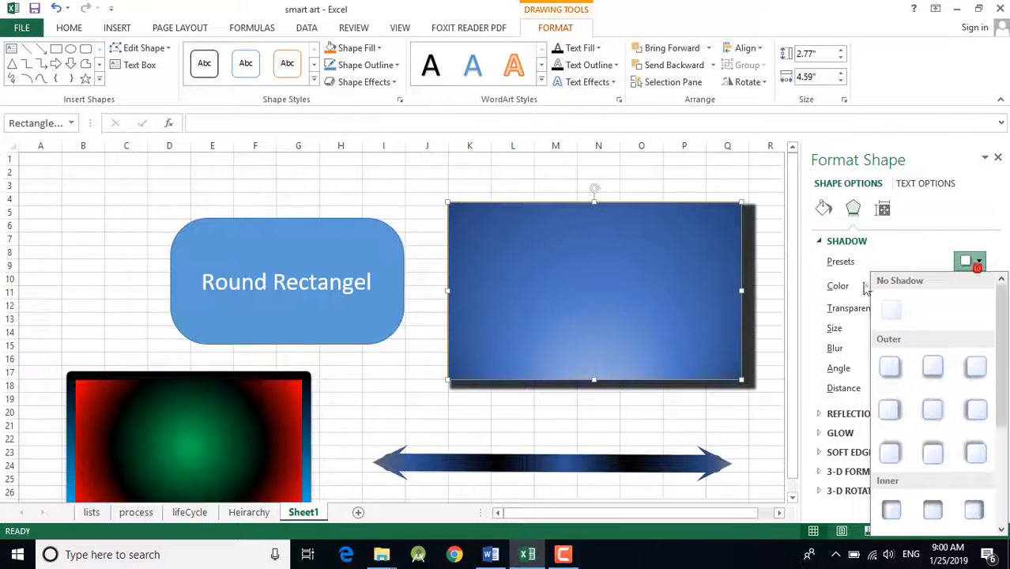
click(934, 261)
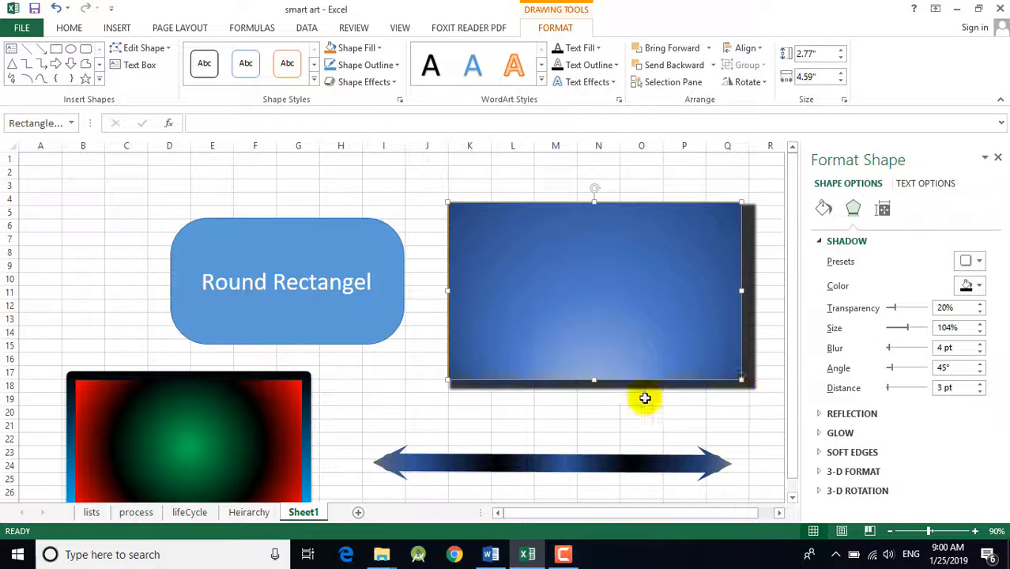
- Try different blur amounts on the rectangle's shadow, down to 0 pt, and set the blur to 19 pt
click(894, 350)
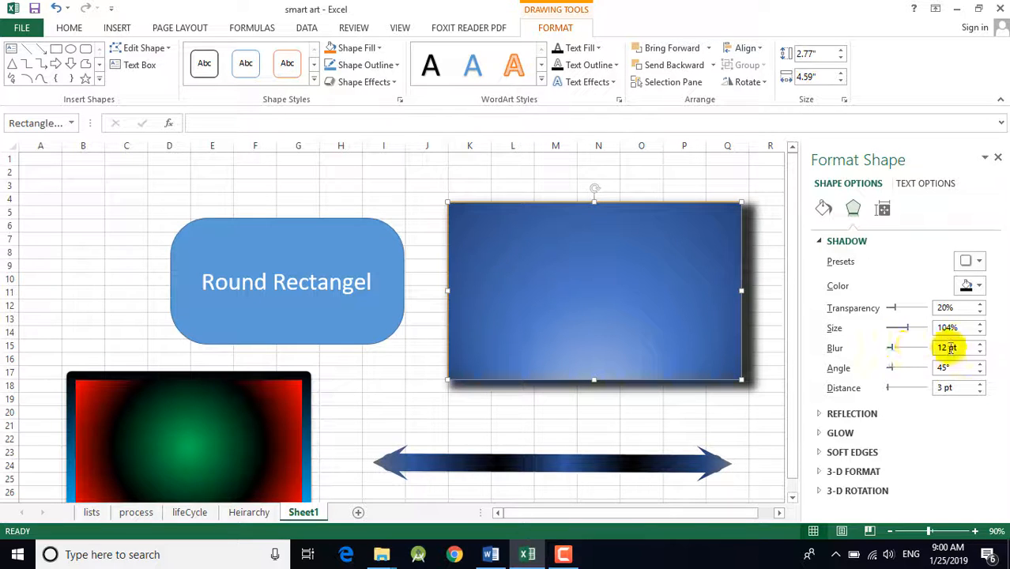
click(980, 351)
click(980, 350)
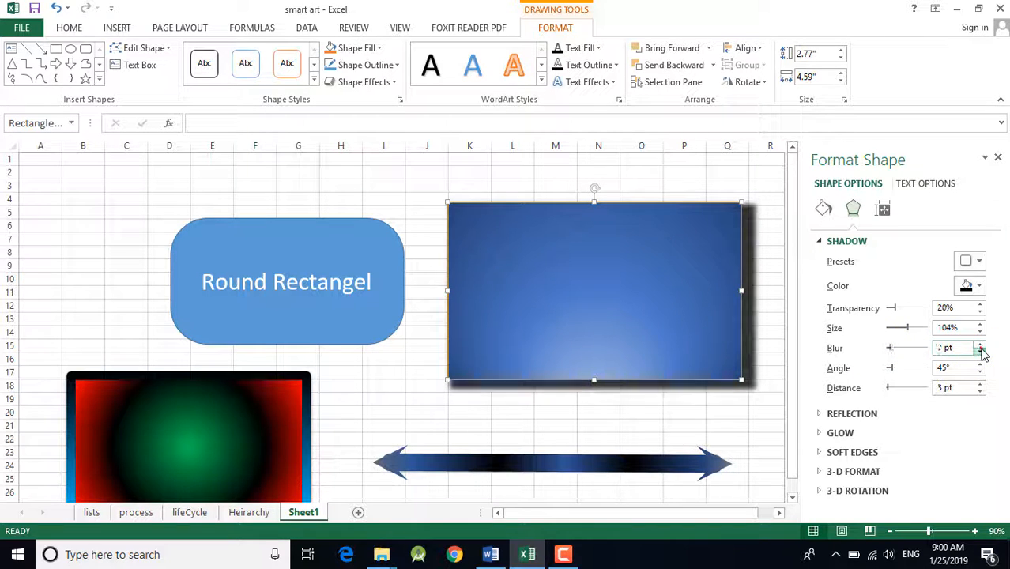
click(980, 350)
click(980, 351)
click(980, 350)
click(980, 351)
click(980, 351)
click(980, 350)
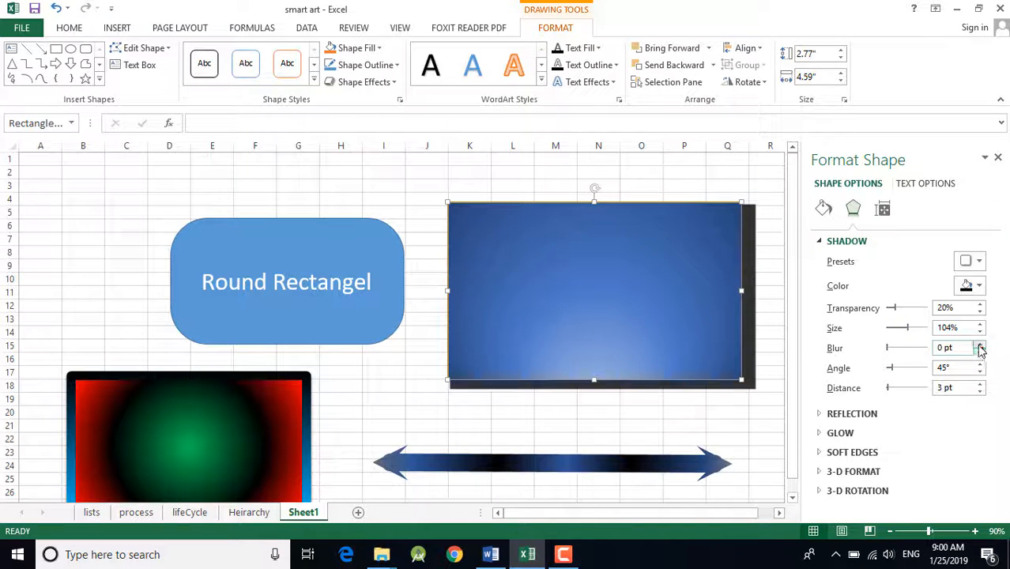
drag(980, 346, 980, 346)
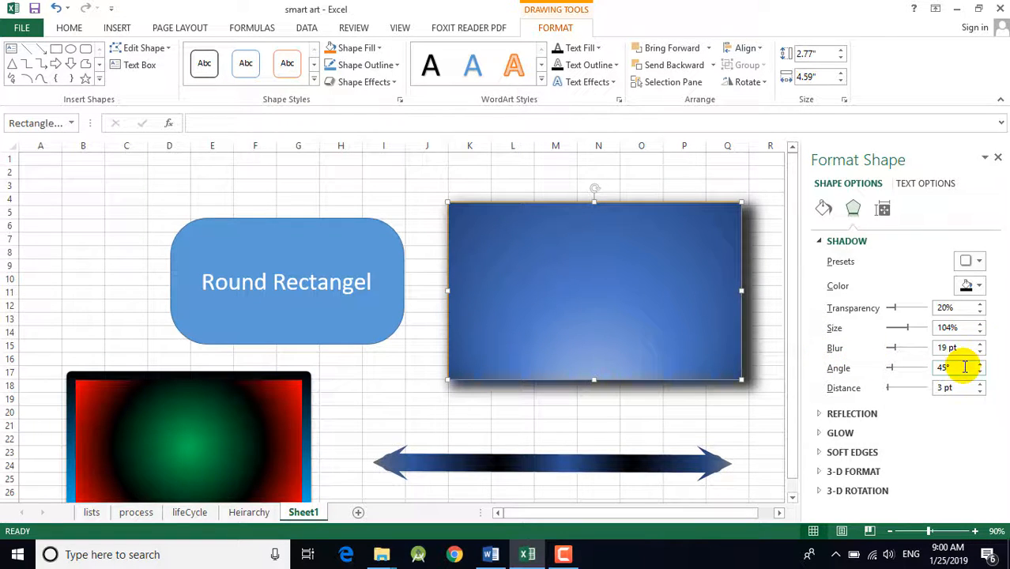
- Set the rectangle's shadow angle to 130° and its distance to 18 pt
drag(981, 375, 980, 375)
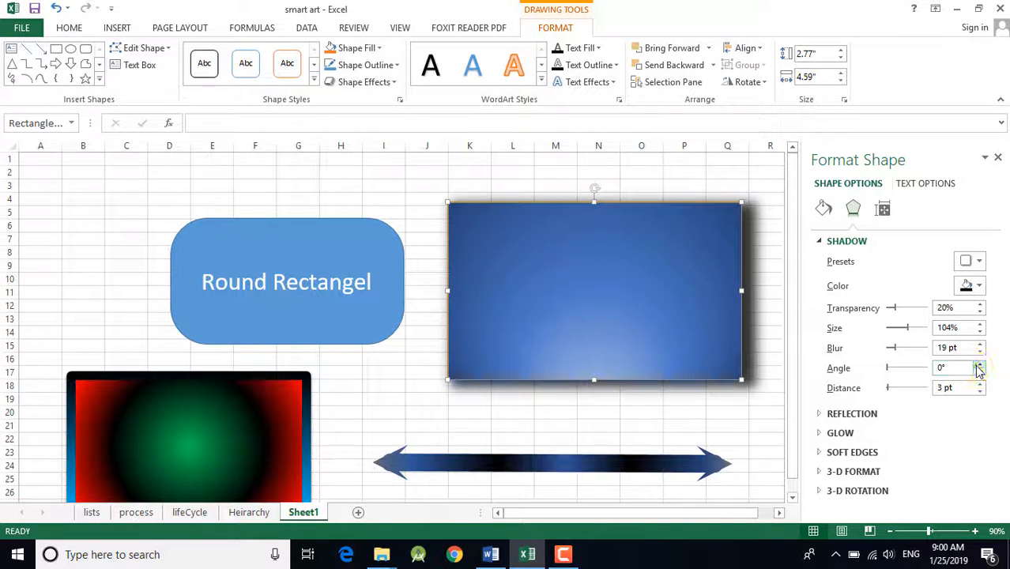
drag(979, 372, 980, 373)
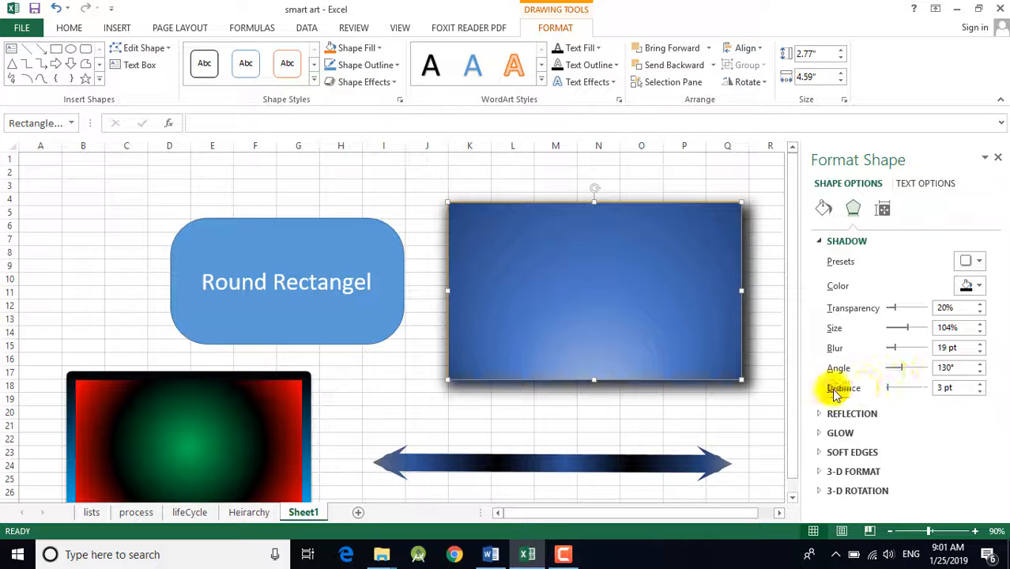
click(980, 384)
click(980, 384)
click(980, 384)
click(980, 384)
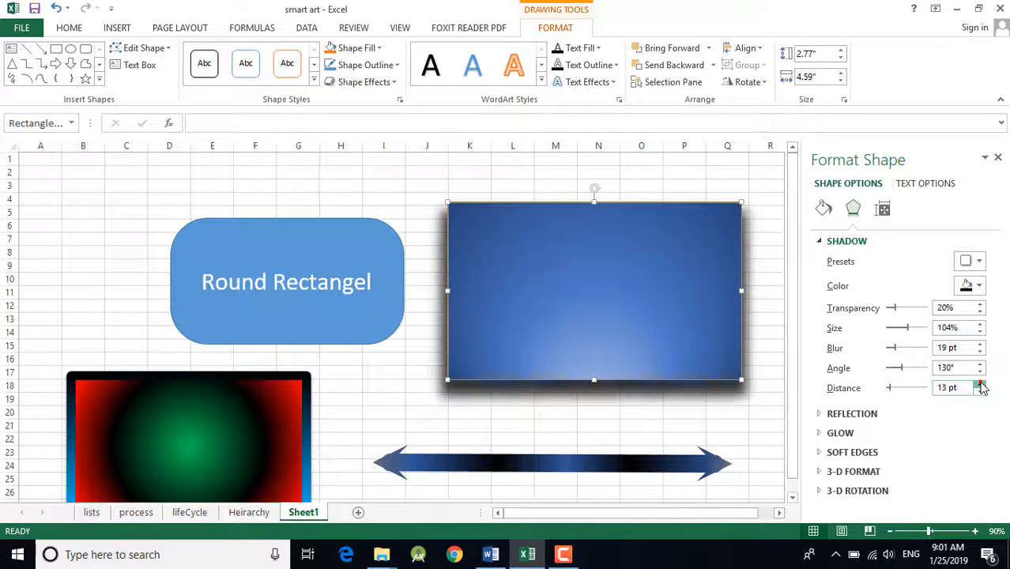
click(980, 384)
click(980, 384)
click(980, 384)
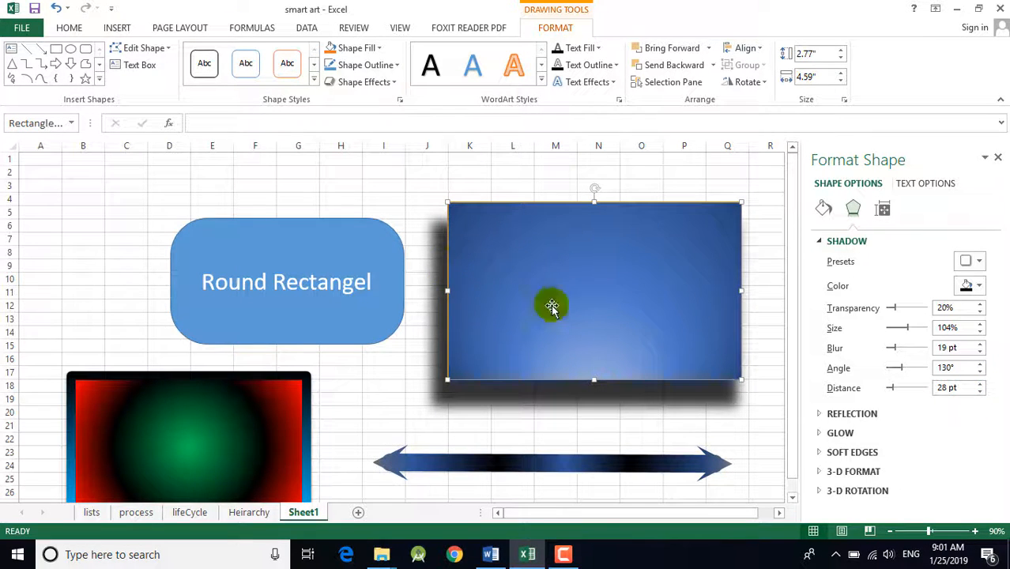
click(980, 392)
click(979, 392)
click(980, 392)
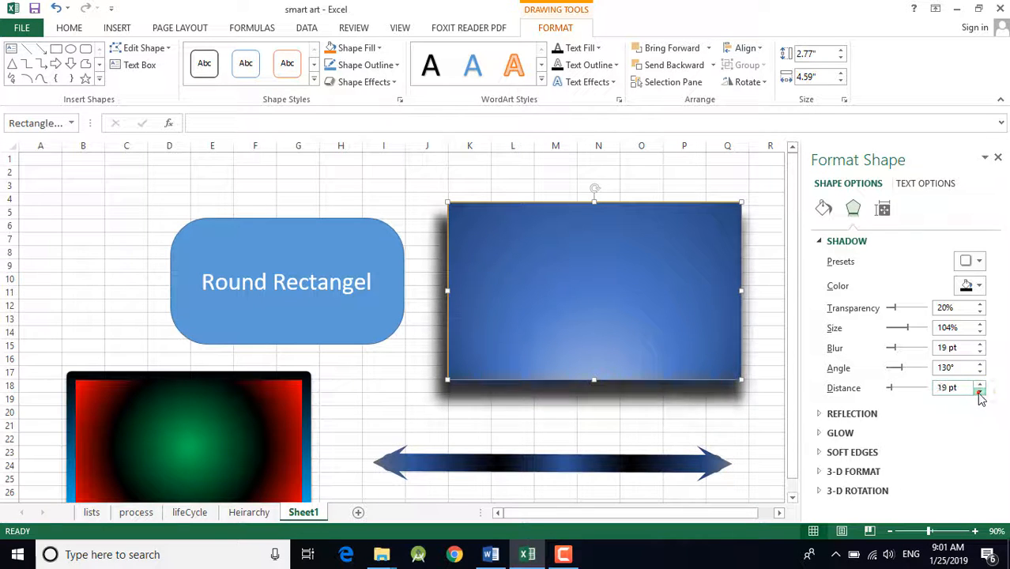
click(980, 392)
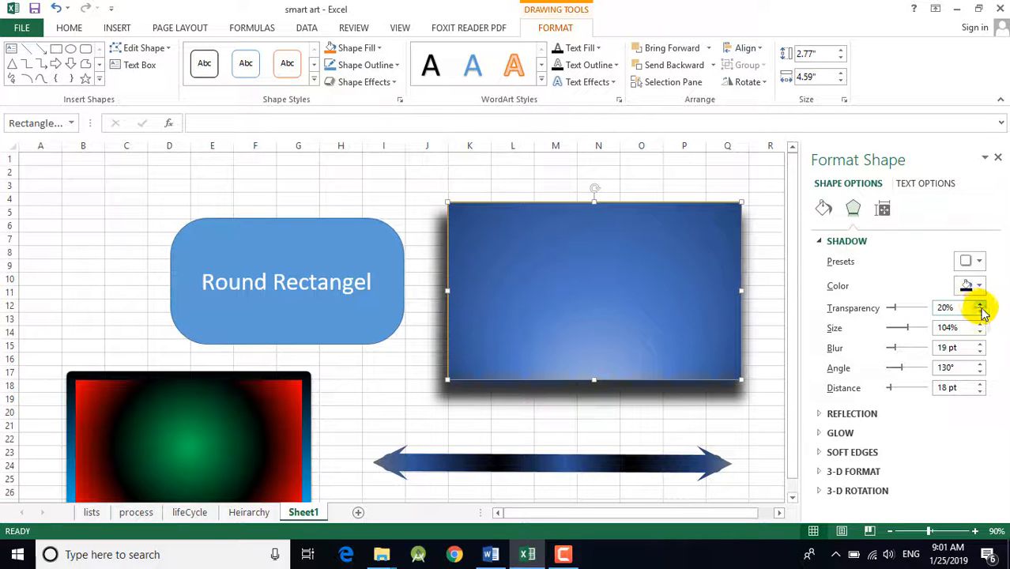
- Darken the rectangle's shadow by setting its transparency to 7%
click(980, 312)
click(980, 312)
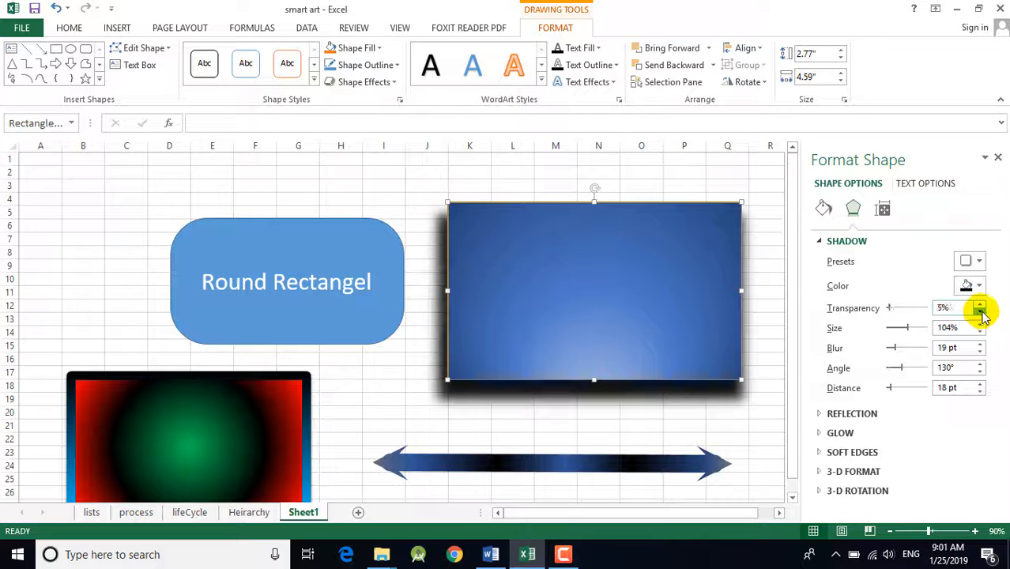
click(979, 312)
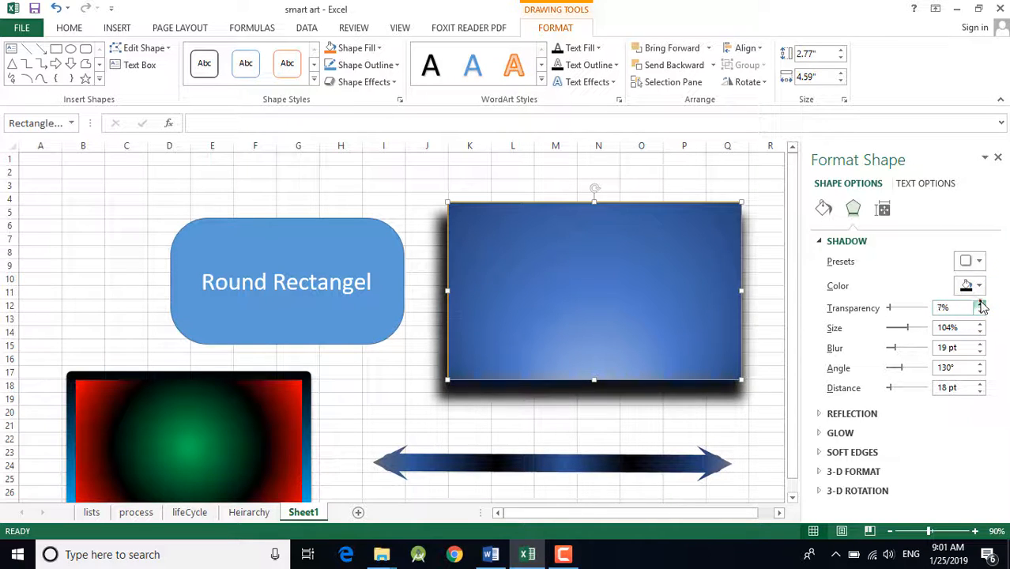
- Set the rectangle's shadow angle to 70° and its distance to 7 pt
click(980, 372)
click(980, 372)
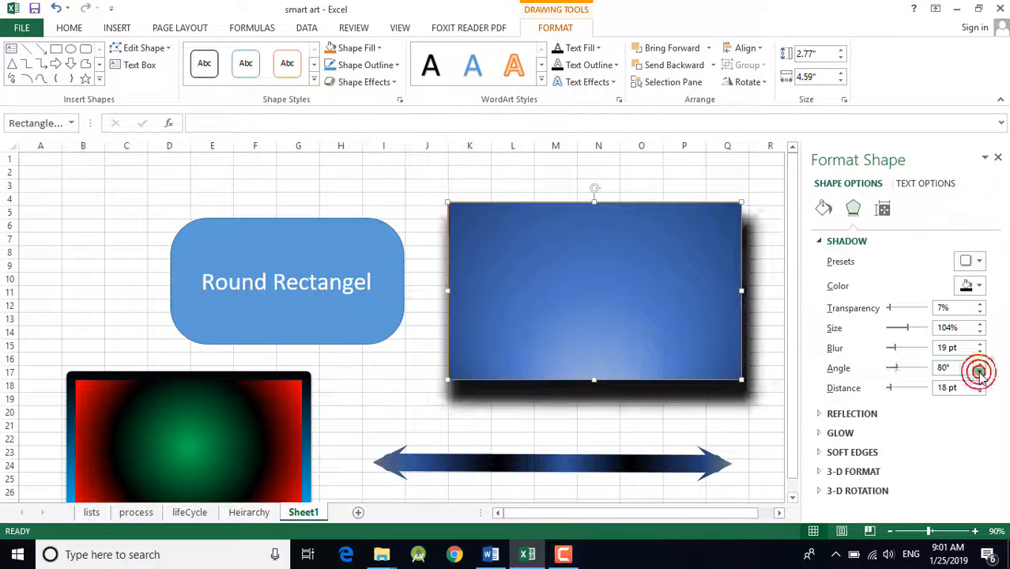
click(980, 371)
click(979, 372)
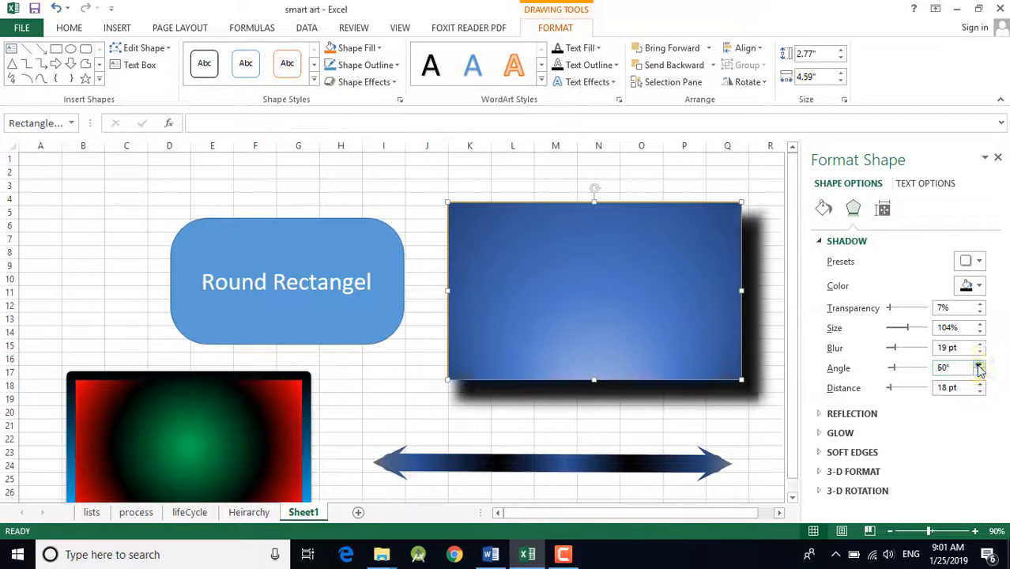
click(980, 364)
click(978, 391)
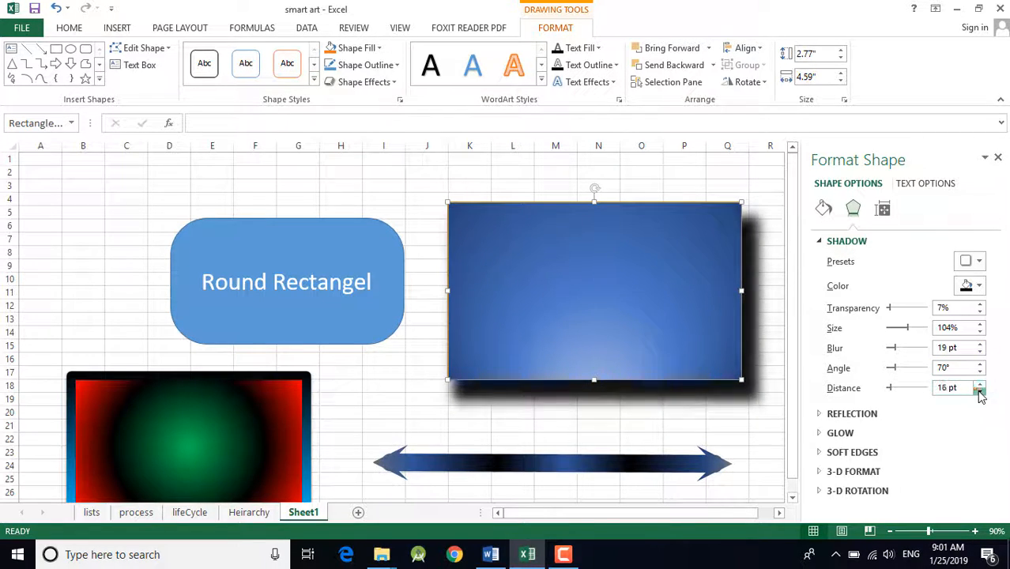
click(978, 392)
click(979, 392)
click(979, 393)
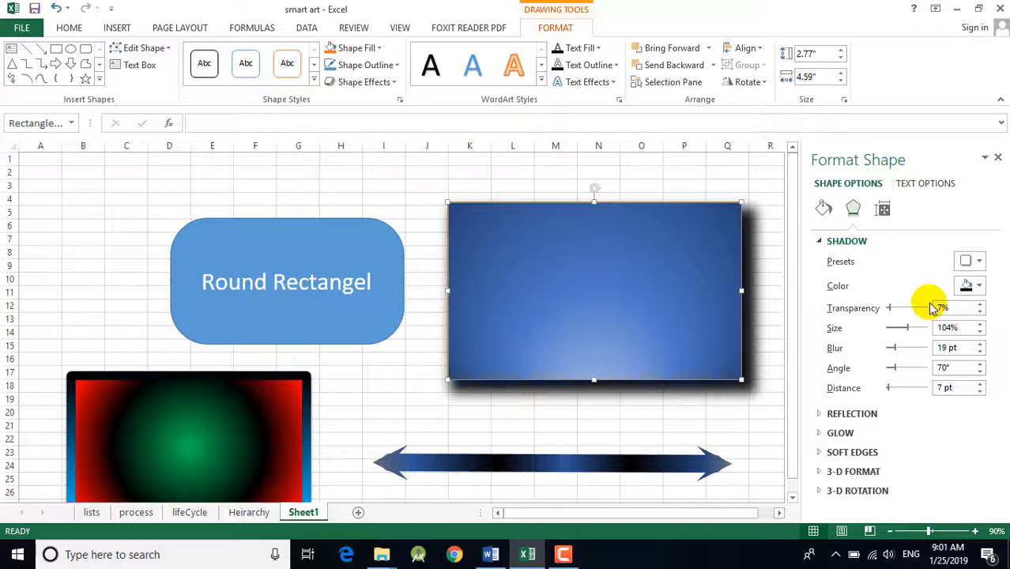
- Try dark red and dark green as the rectangle's shadow colour, and set the colour back to black
click(972, 286)
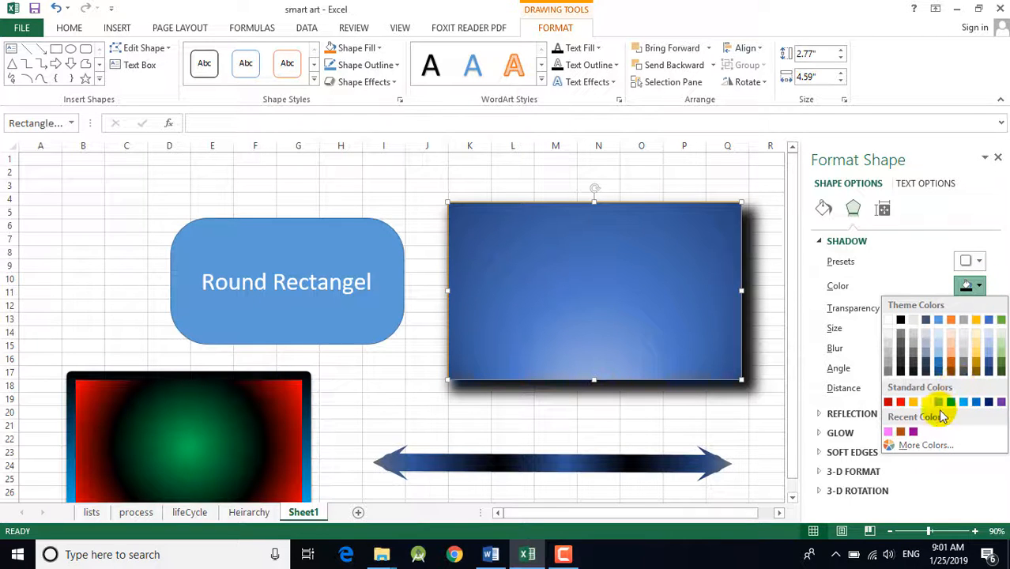
click(889, 403)
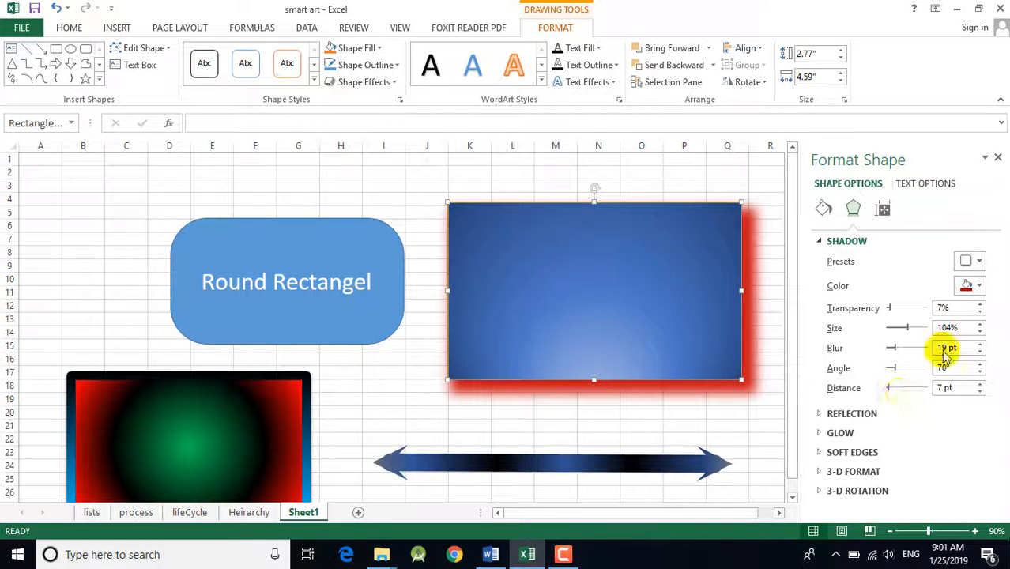
click(968, 286)
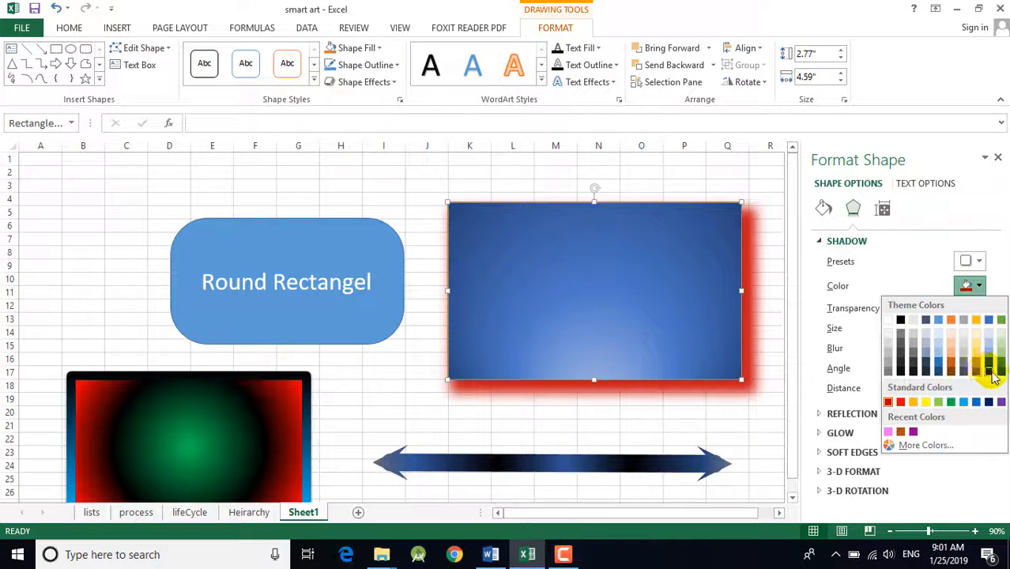
click(1000, 371)
click(972, 286)
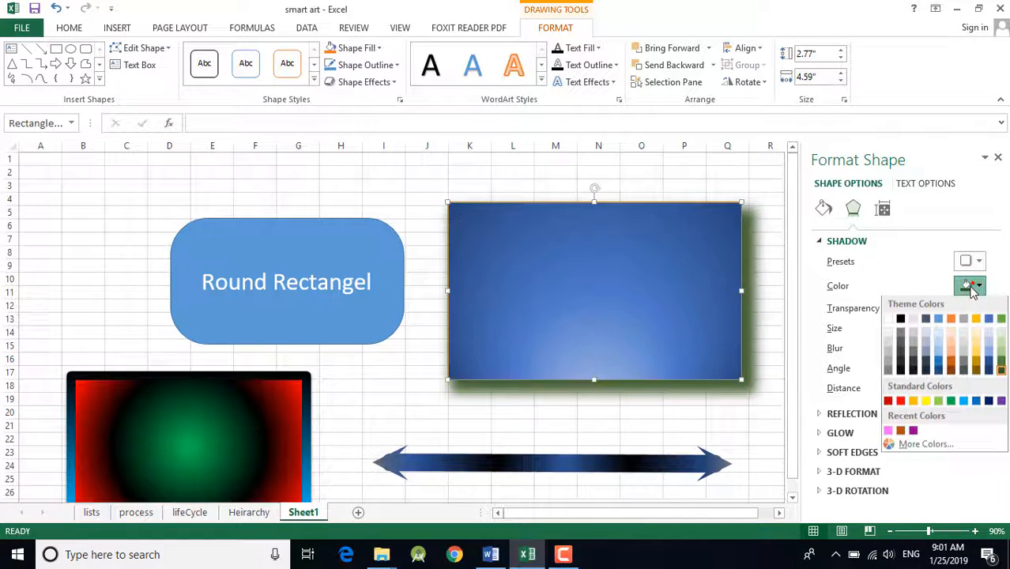
click(900, 320)
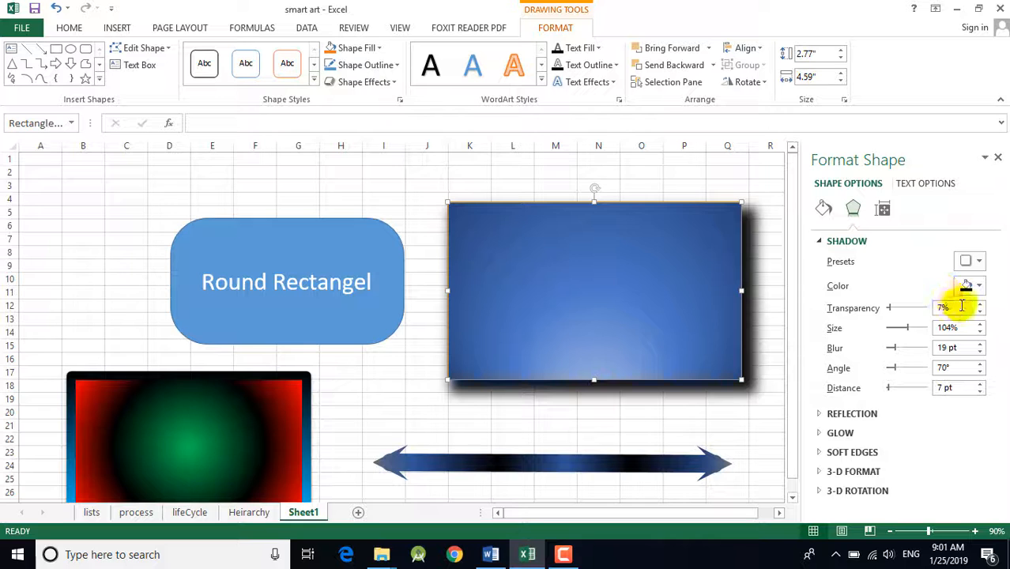
- Remove the shadow from the large blue gradient rectangle with the No Shadow preset and collapse the shadow settings
click(822, 243)
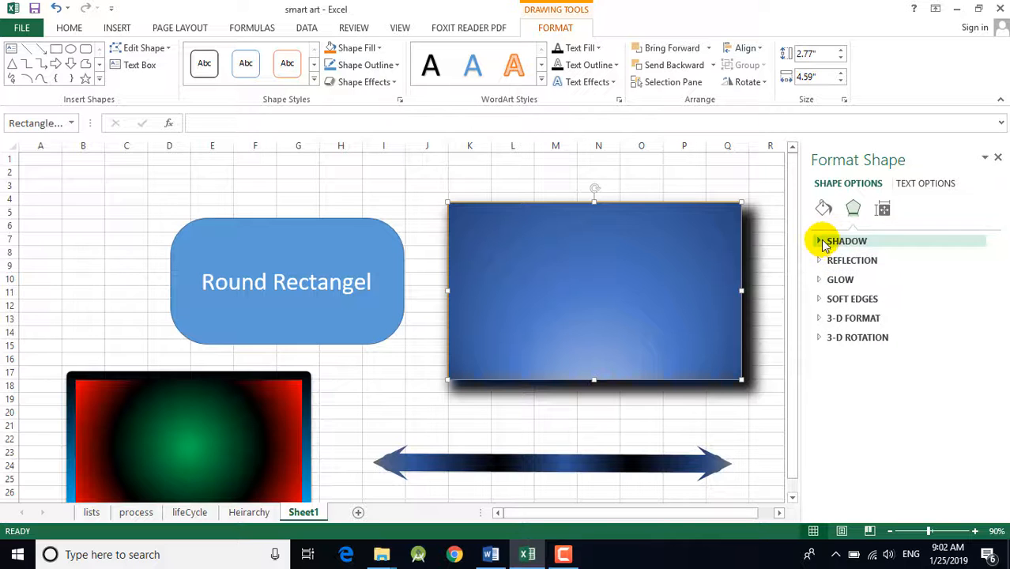
click(821, 243)
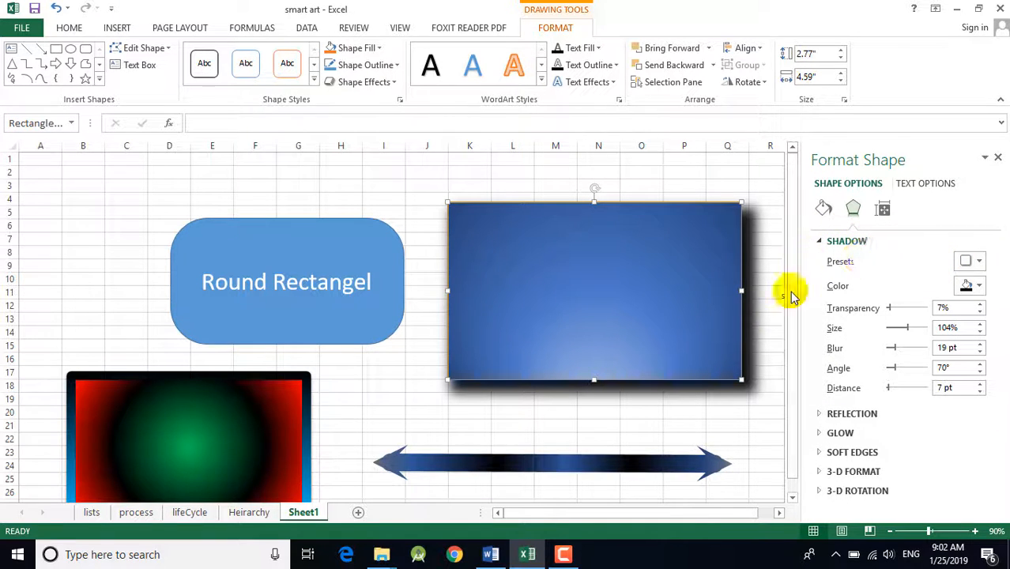
click(980, 265)
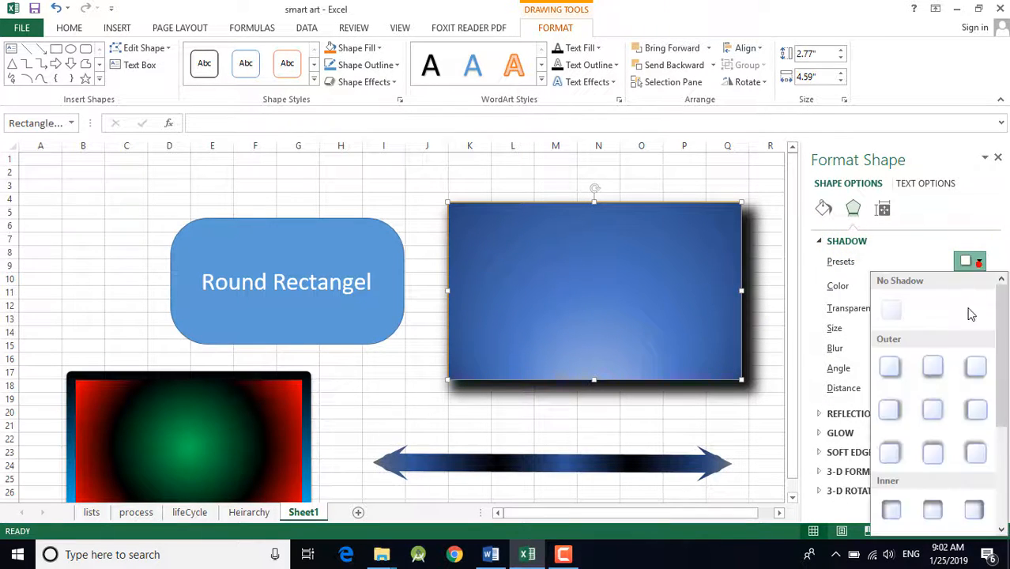
click(884, 309)
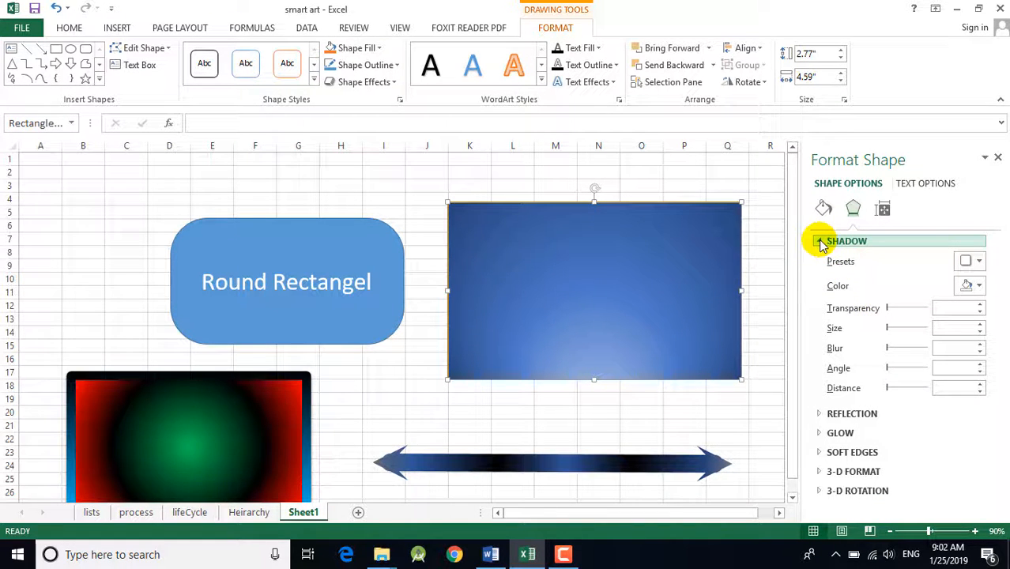
click(818, 243)
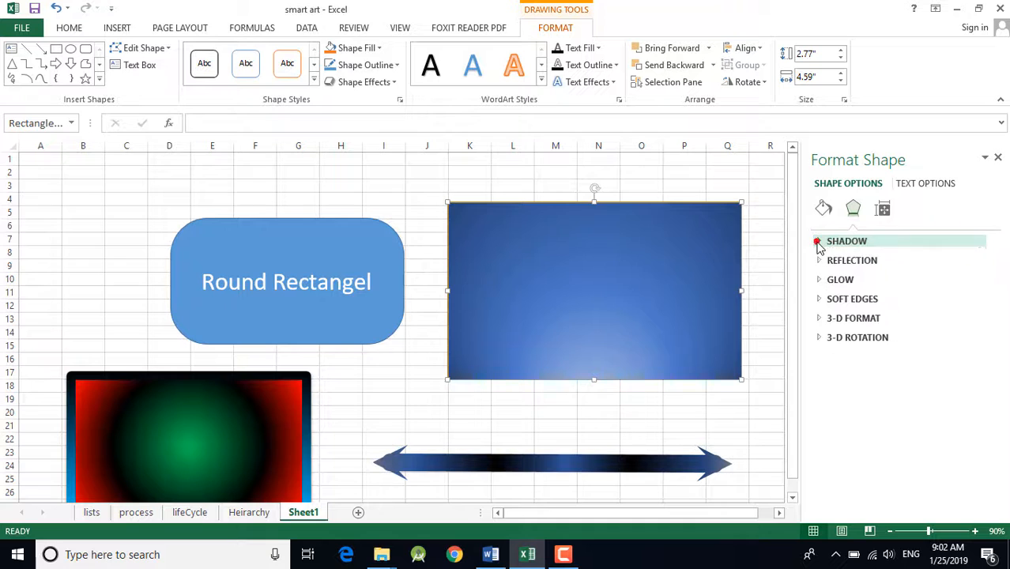
- Apply the first reflection variation to the large blue gradient rectangle and set the reflection's transparency to 13%
click(819, 260)
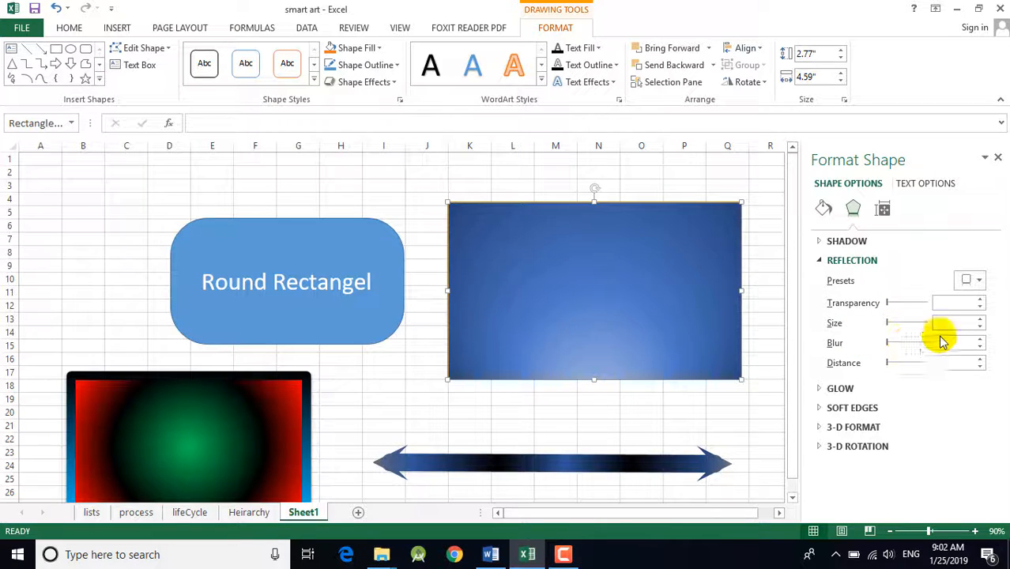
click(978, 281)
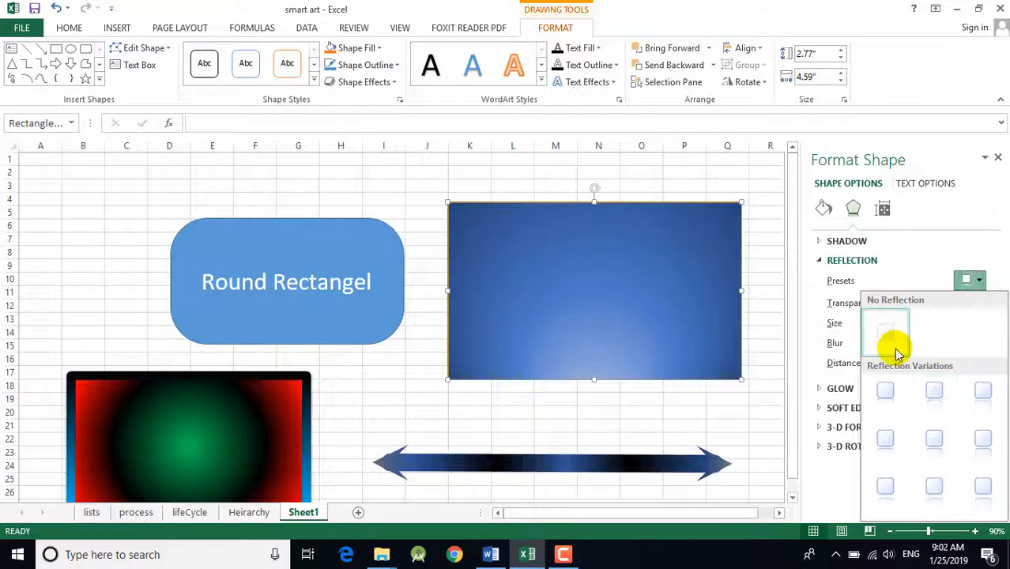
click(886, 391)
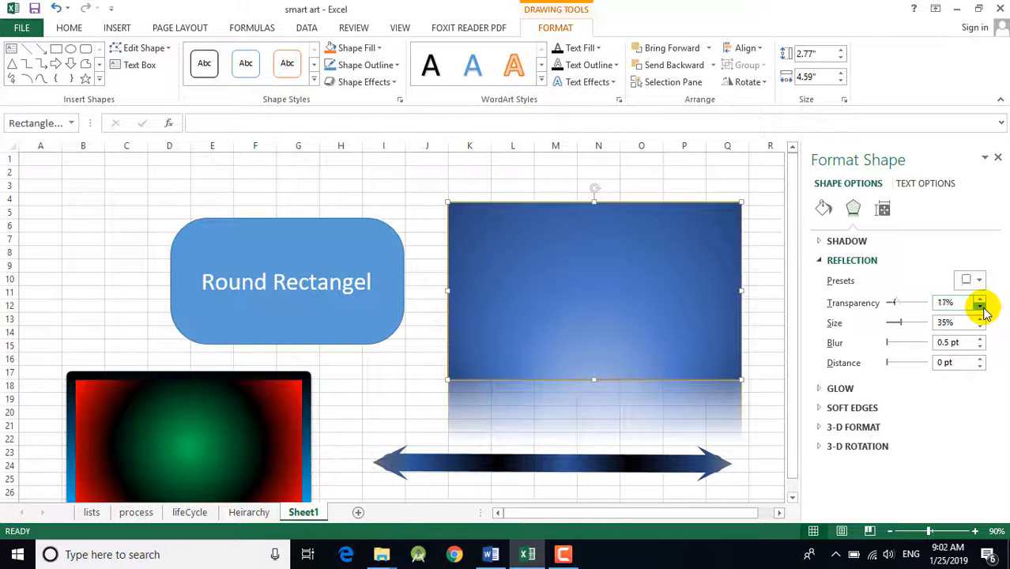
click(980, 306)
click(980, 307)
click(980, 306)
click(980, 307)
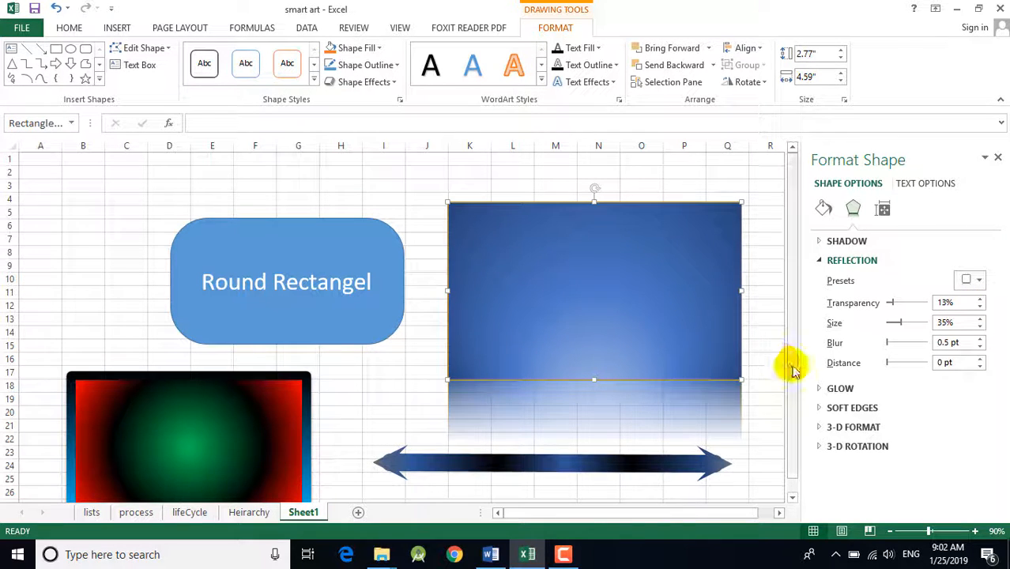
- Move the double-headed arrow line down to about row 30, clear of the rectangle's reflection
drag(792, 366, 794, 415)
drag(651, 456, 650, 498)
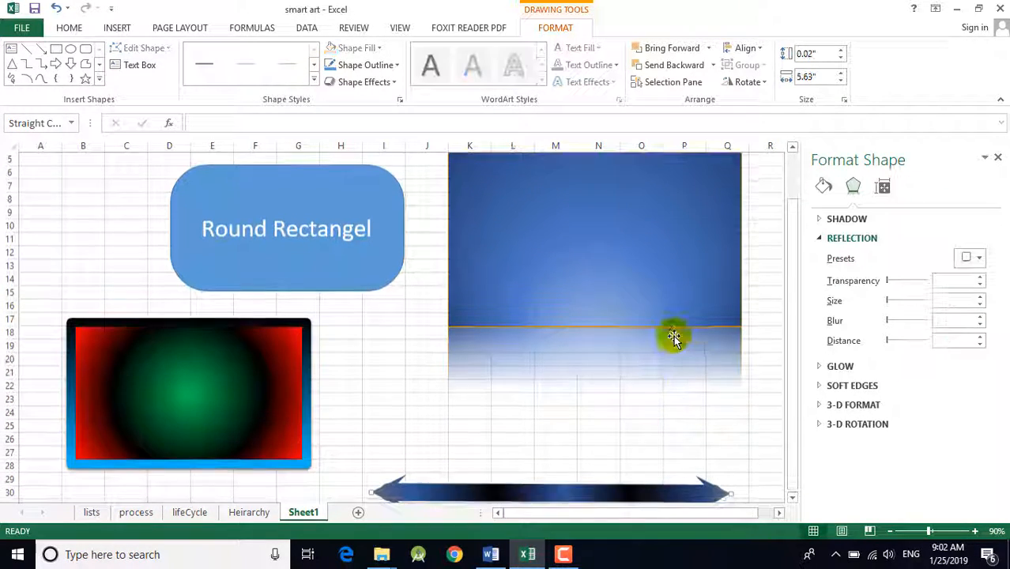
drag(793, 332, 789, 293)
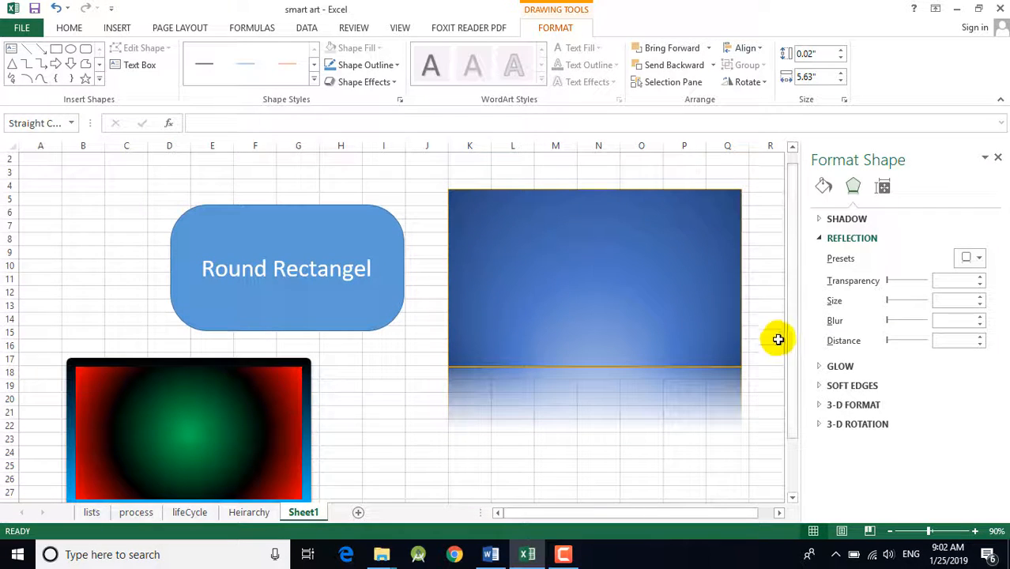
- Try a reflection distance of 36 pt and a reflection size of 92% on the double-headed arrow line
click(980, 338)
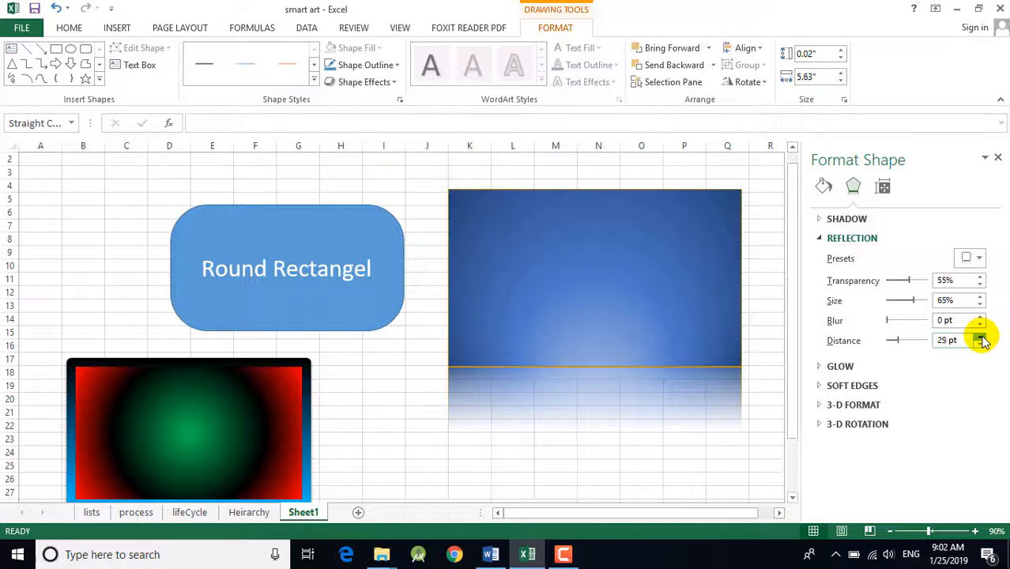
click(980, 338)
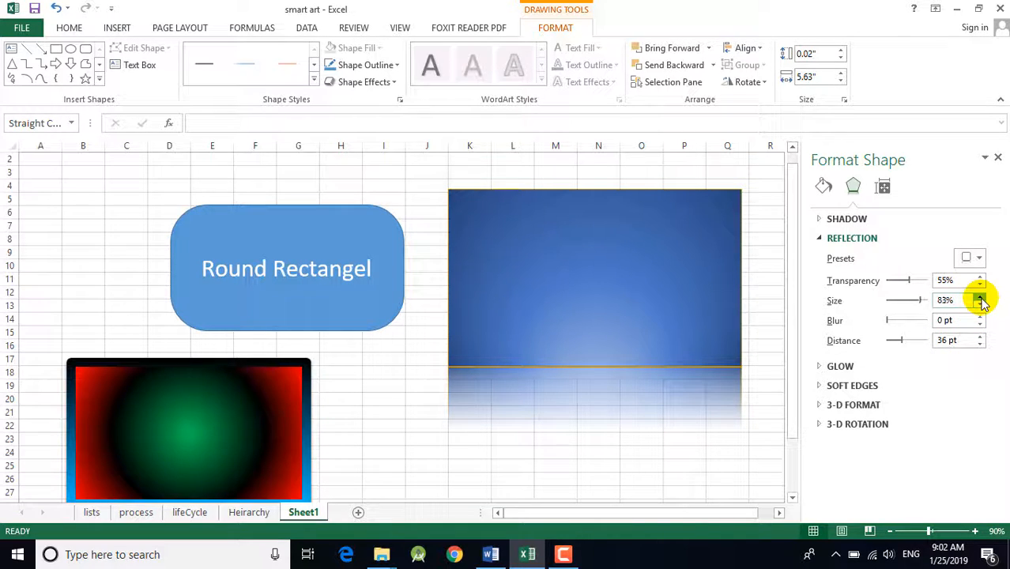
click(980, 298)
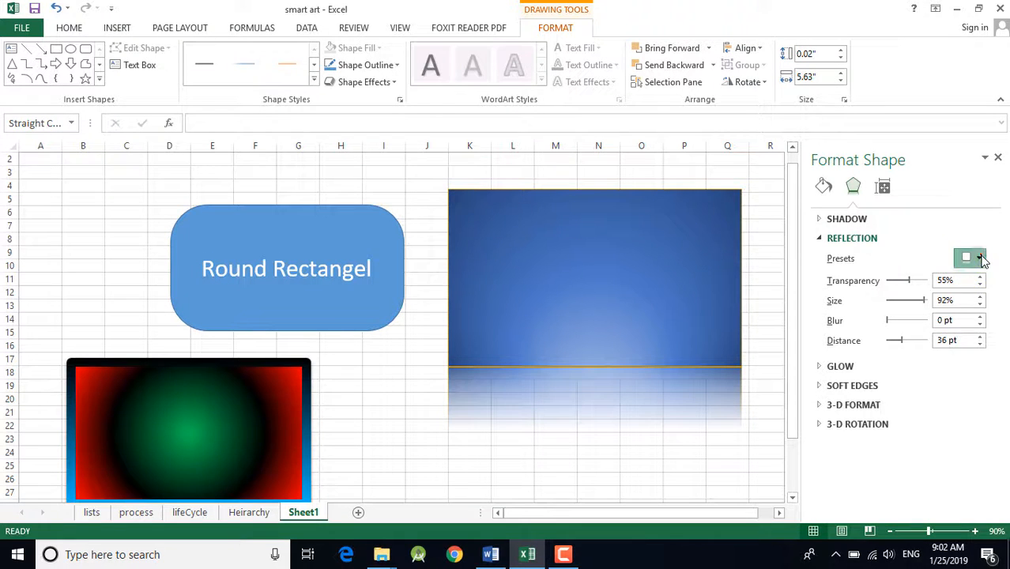
- Try the first two reflection variations on the arrow line and set transparency 0%, size 70%, blur 20 pt and distance 44 pt
click(979, 258)
click(891, 377)
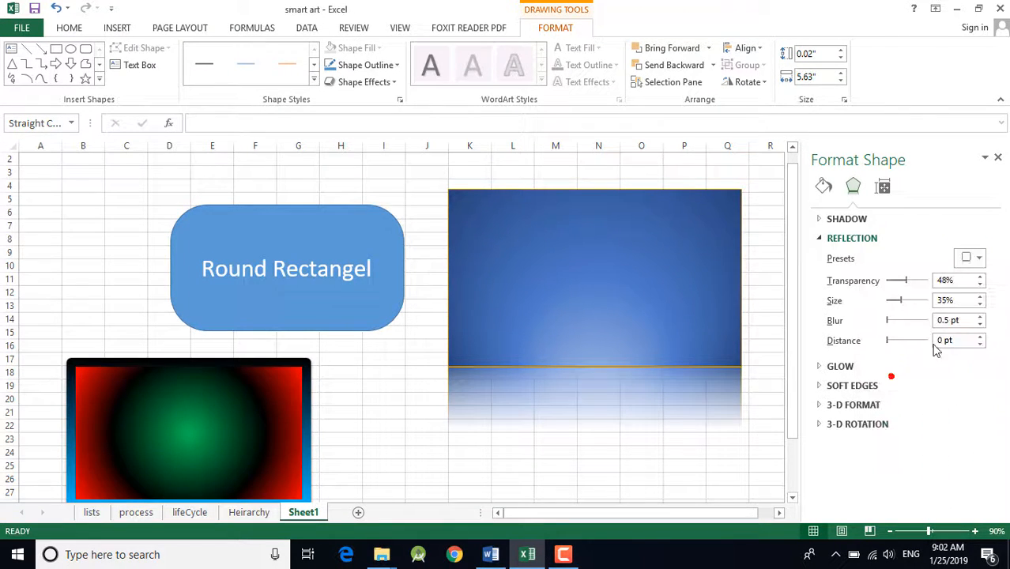
click(977, 259)
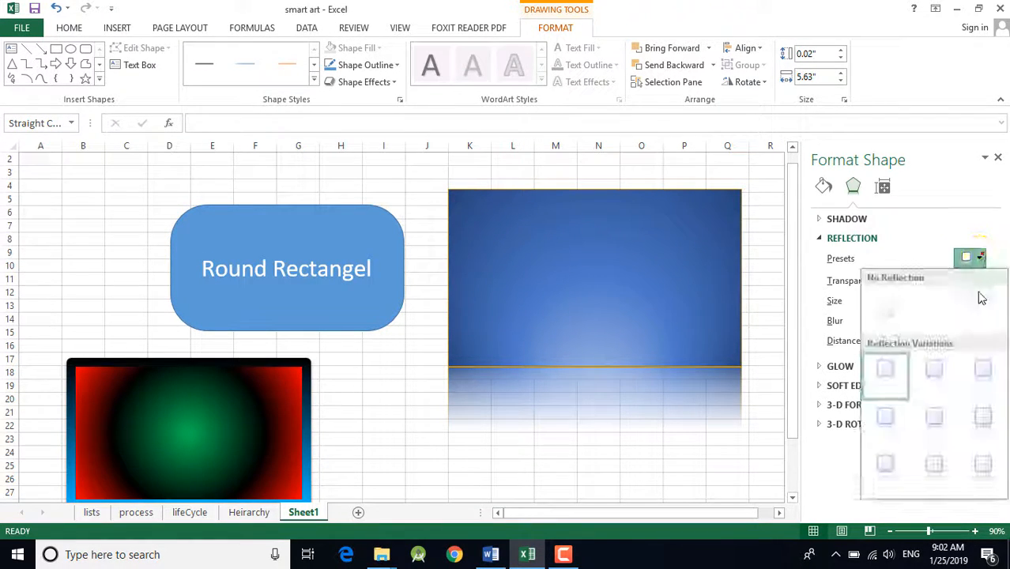
click(944, 380)
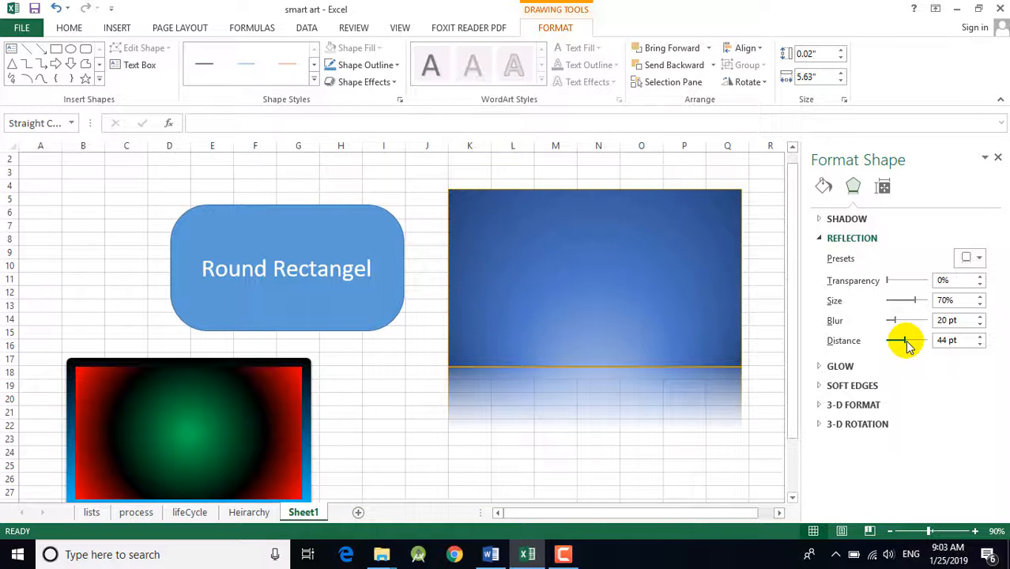
- Move the large blue gradient rectangle straight up by about two rows
drag(644, 290, 638, 263)
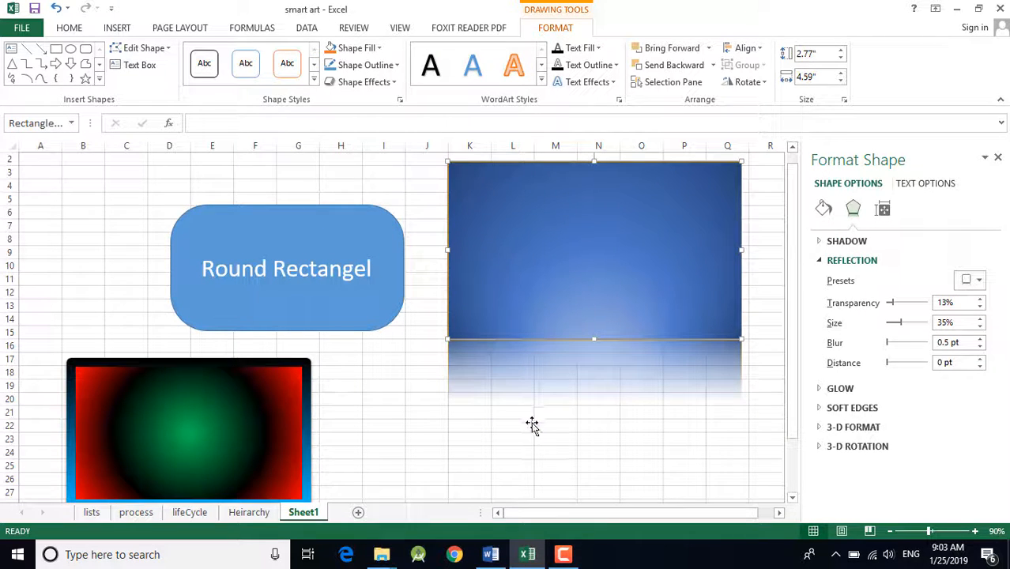
- Apply the first reflection variation to the "Round Rectangel" shape and set the reflection's distance to 8 pt
click(282, 271)
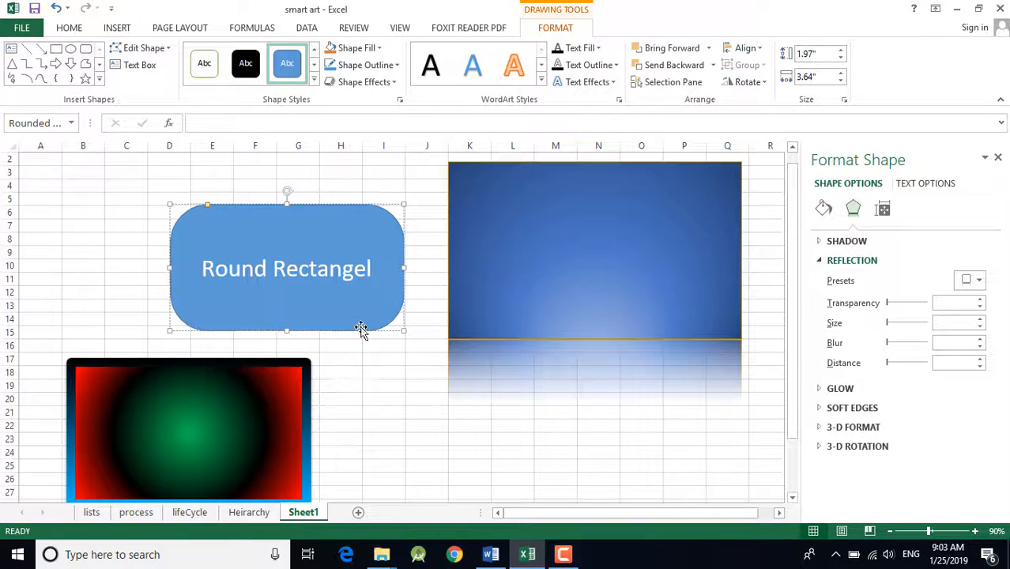
click(973, 280)
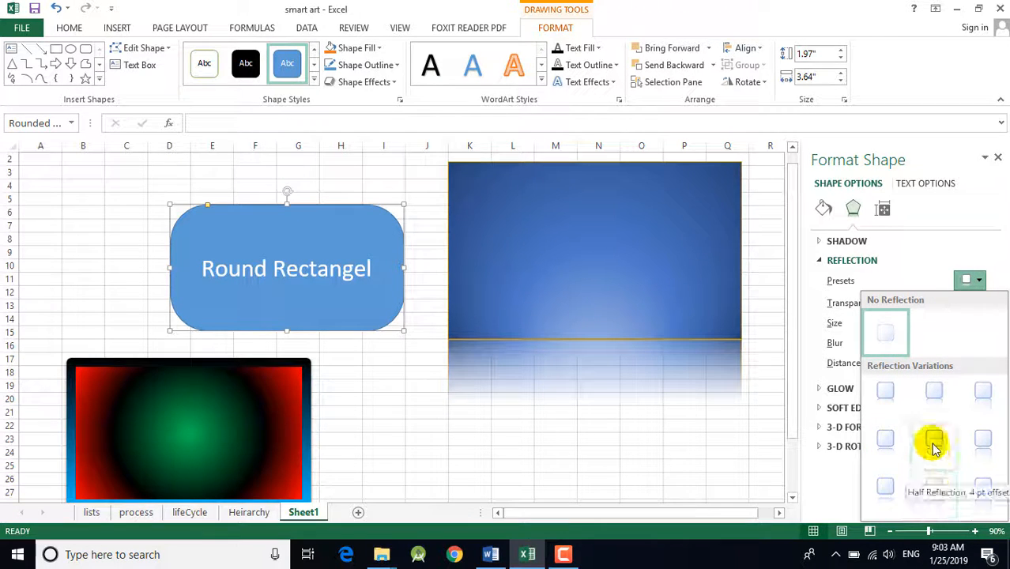
click(886, 401)
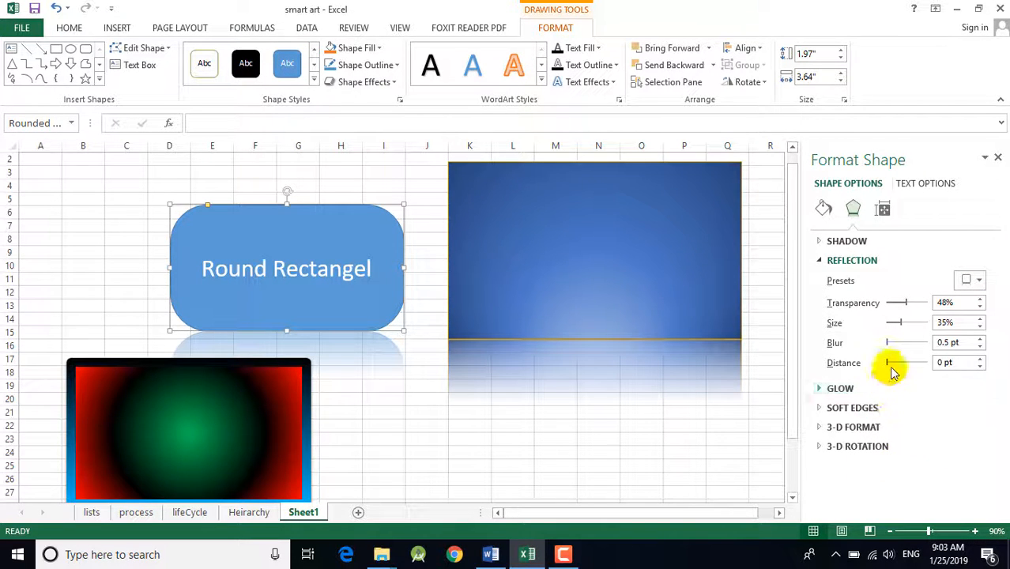
drag(887, 363, 892, 364)
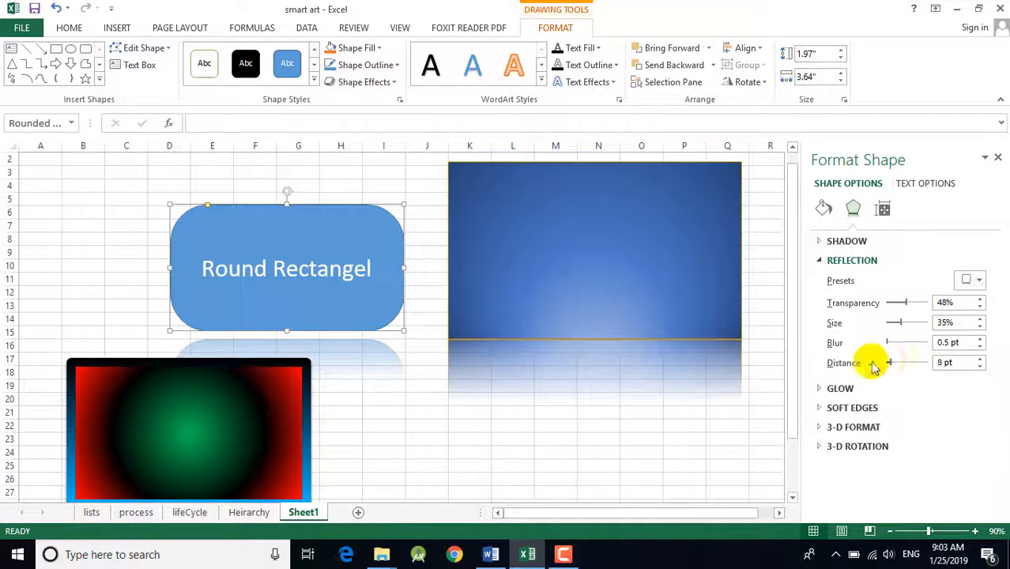
- Move the "Round Rectangel" shape up to columns C–H, rows 3–12, and the red-and-green rectangle to columns K–P, starting at about row 19
double_click(338, 270)
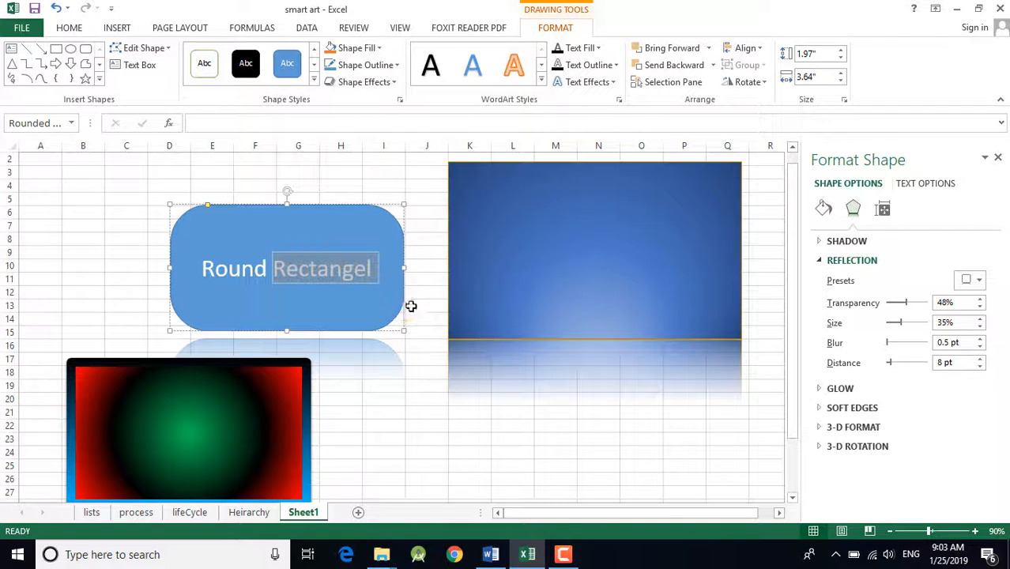
click(408, 302)
click(266, 211)
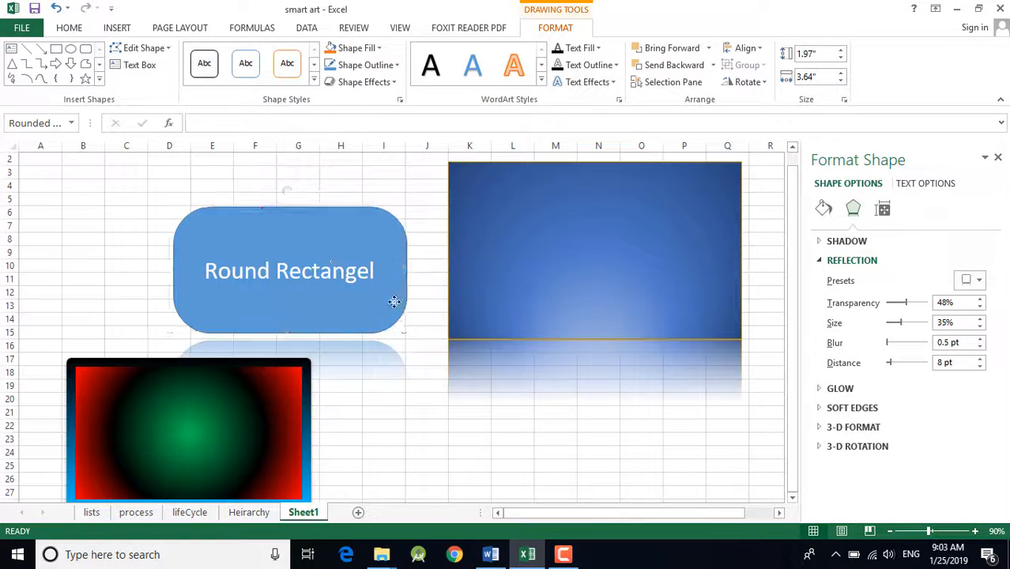
drag(395, 301, 211, 176)
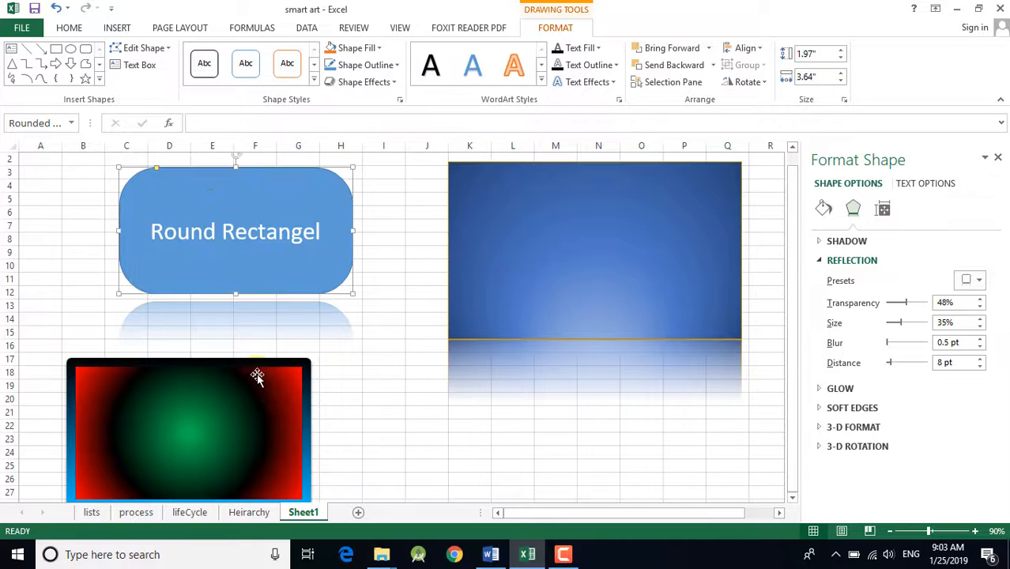
drag(271, 371, 650, 399)
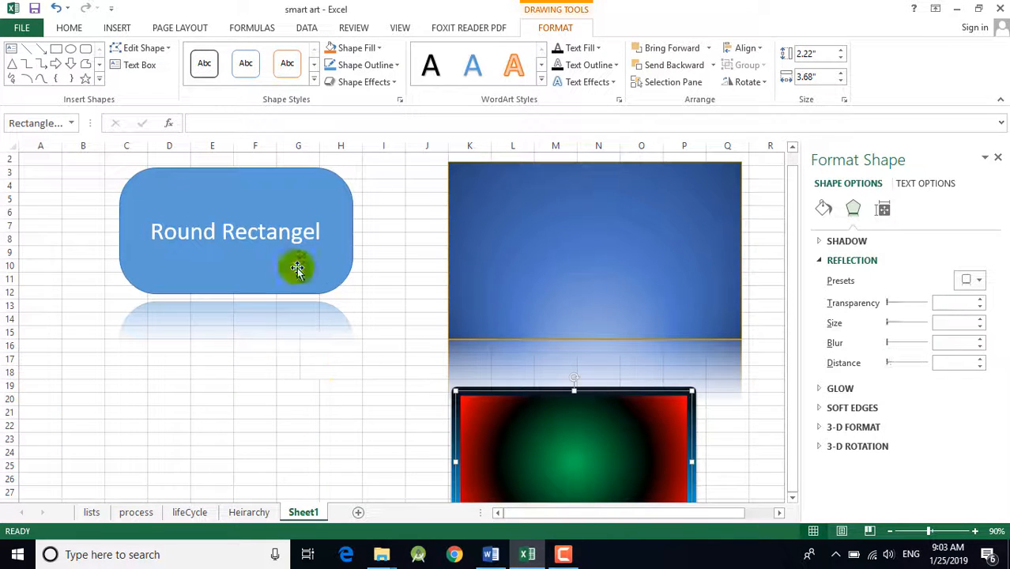
- Set the "Round Rectangel" shape's reflection to 11% transparency, 73% size, 0 pt blur and 3 pt distance
click(297, 282)
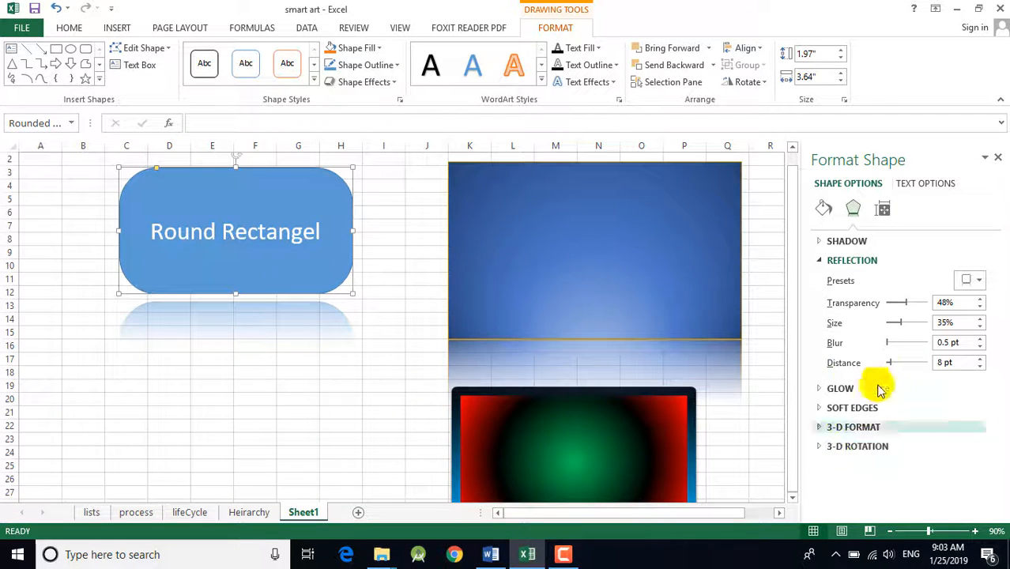
drag(891, 365, 888, 364)
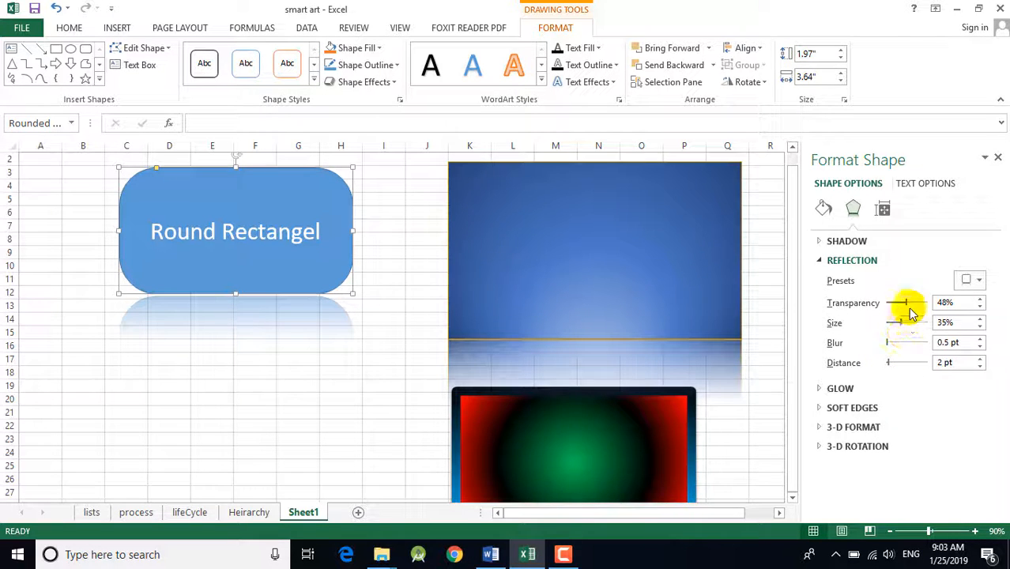
drag(909, 304, 897, 306)
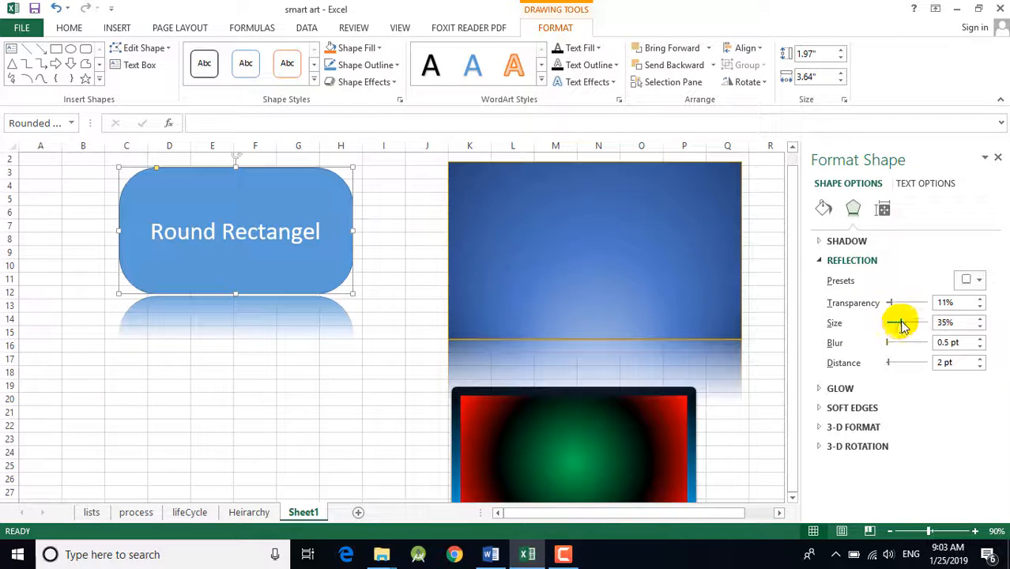
drag(902, 326, 875, 362)
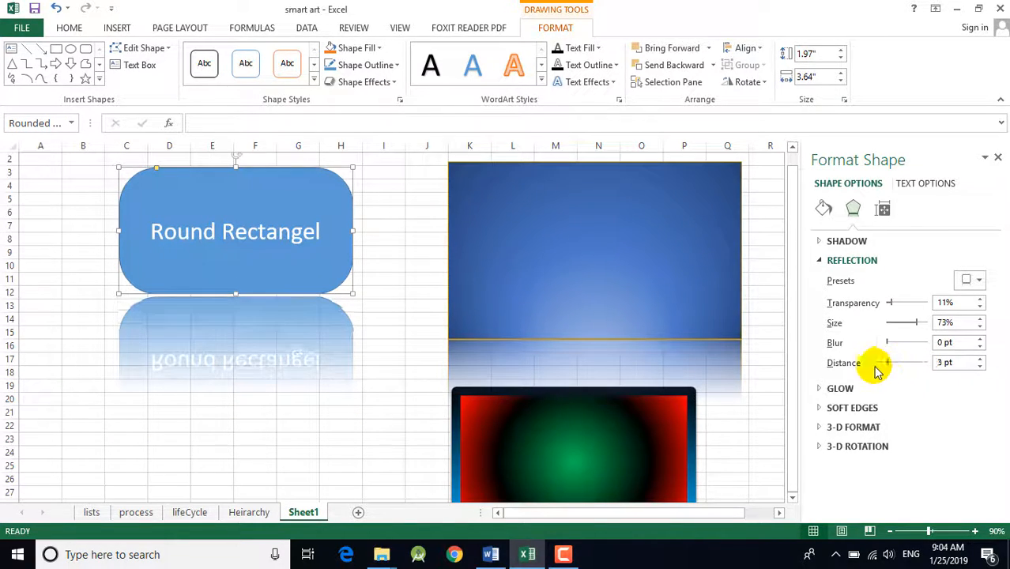
- Remove the reflection from the "Round Rectangel" shape
click(826, 259)
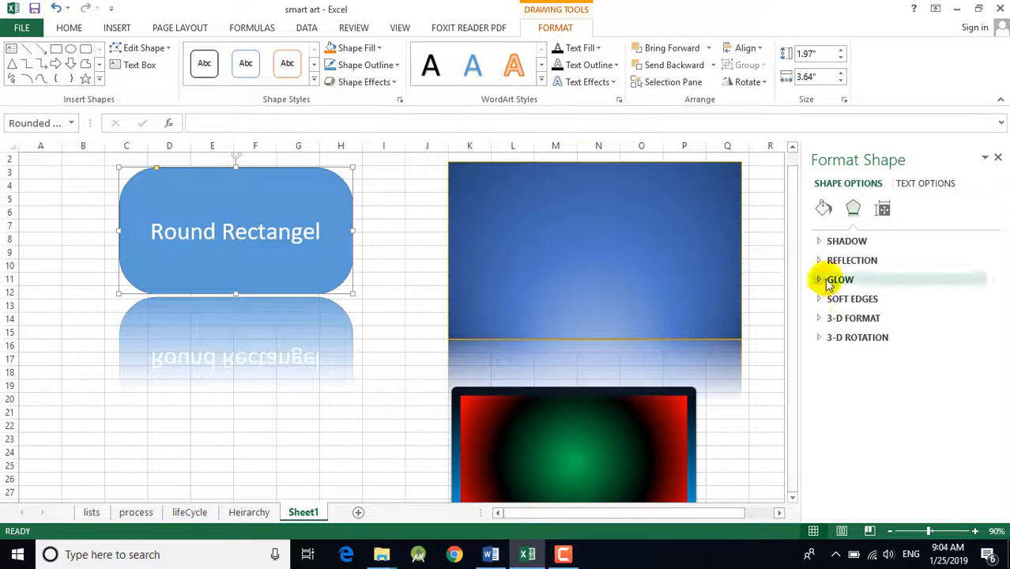
click(824, 260)
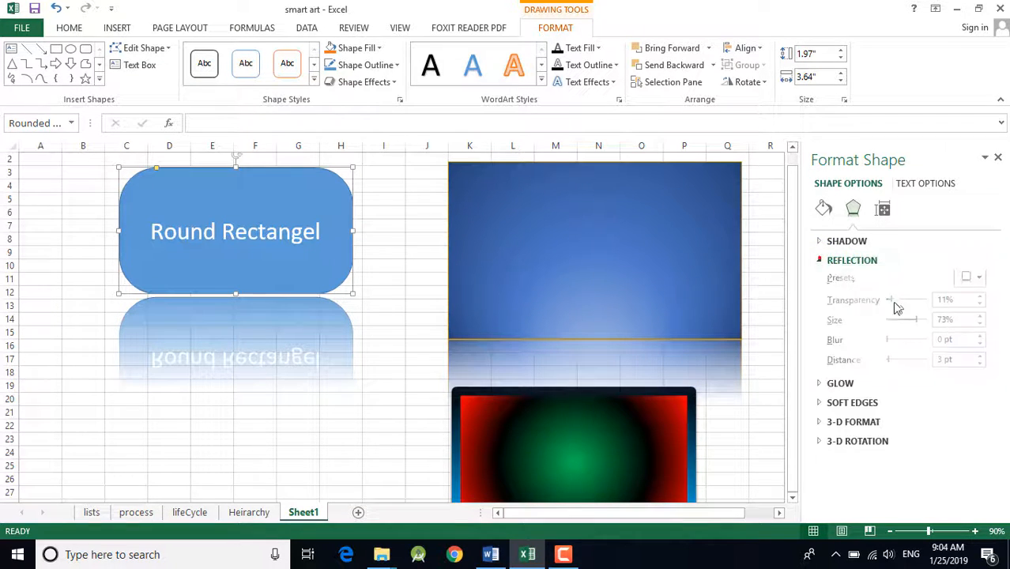
click(977, 280)
click(893, 338)
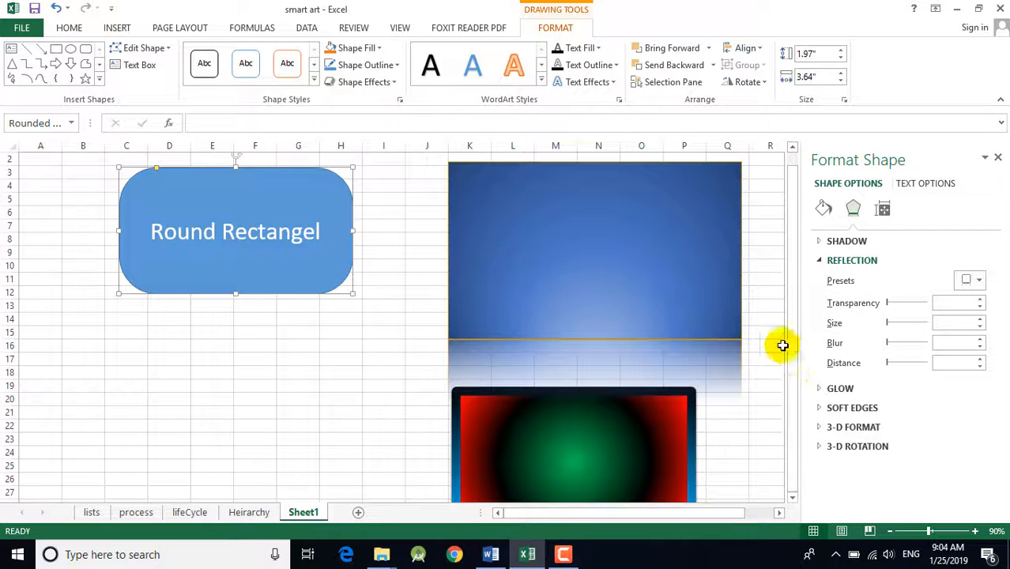
click(821, 261)
- Move the "Round Rectangel" shape down to about rows 9–18 and apply the first blue 5 pt glow variation
click(820, 280)
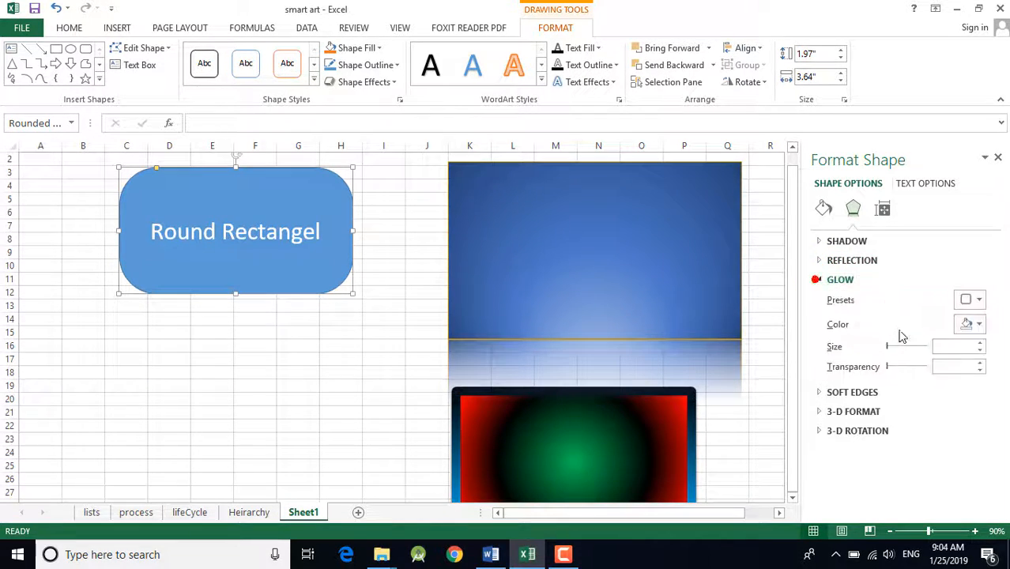
drag(341, 275, 353, 356)
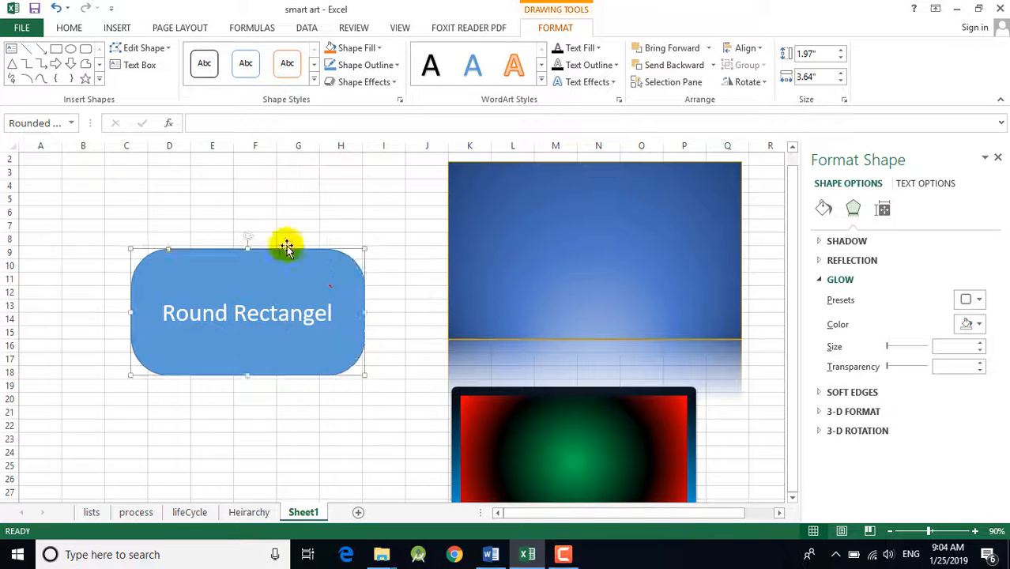
click(978, 306)
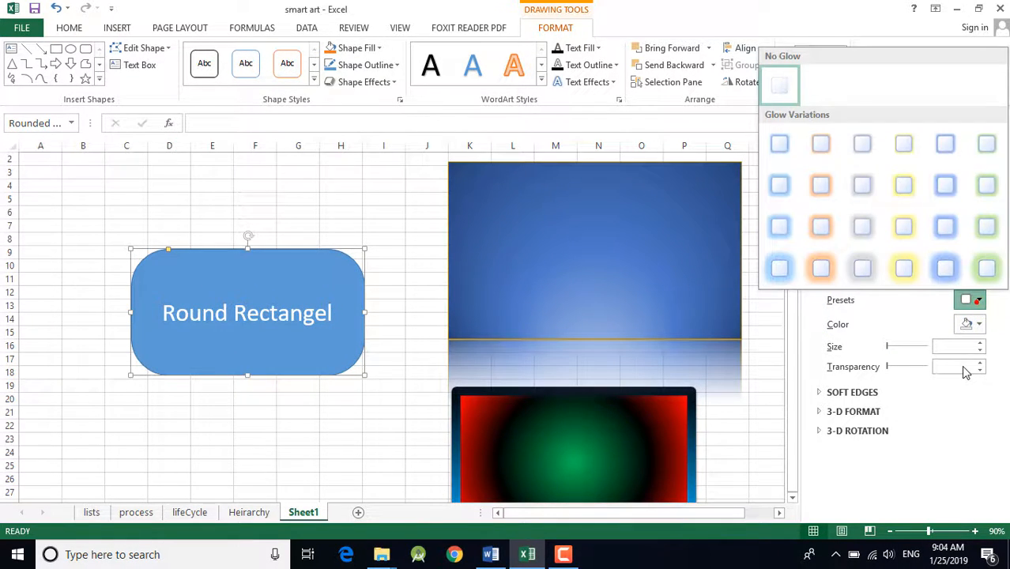
click(778, 144)
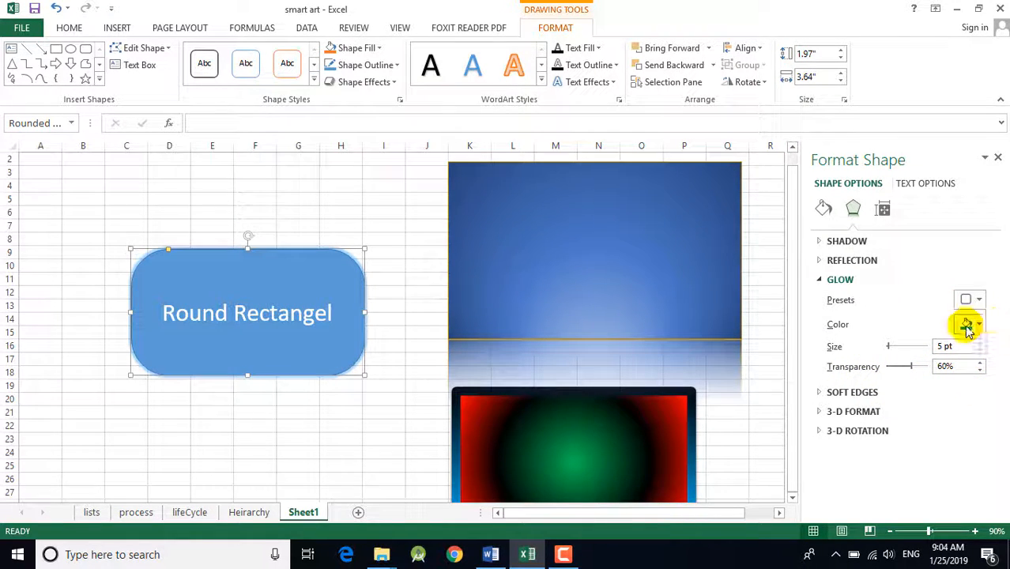
click(980, 301)
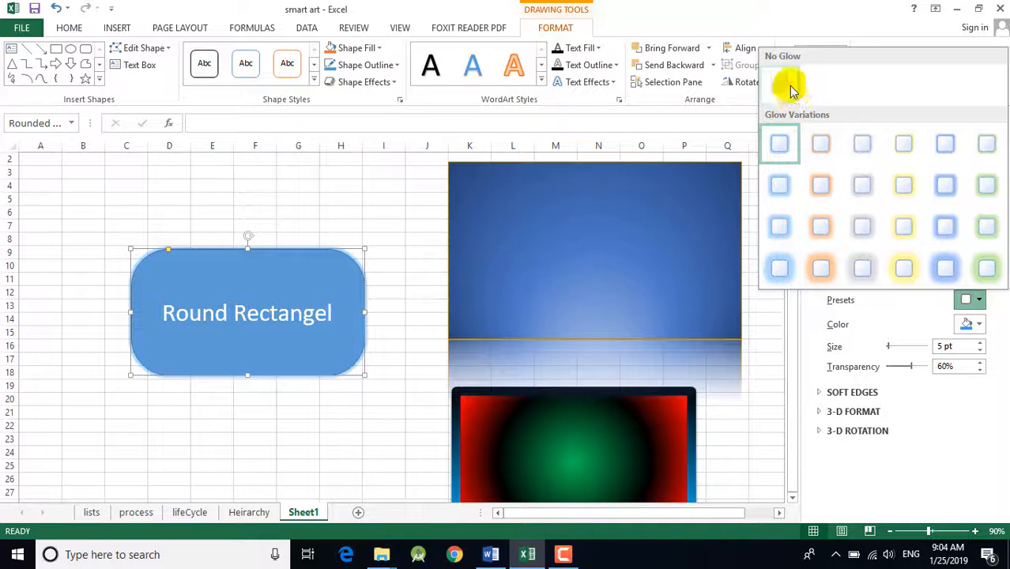
click(787, 147)
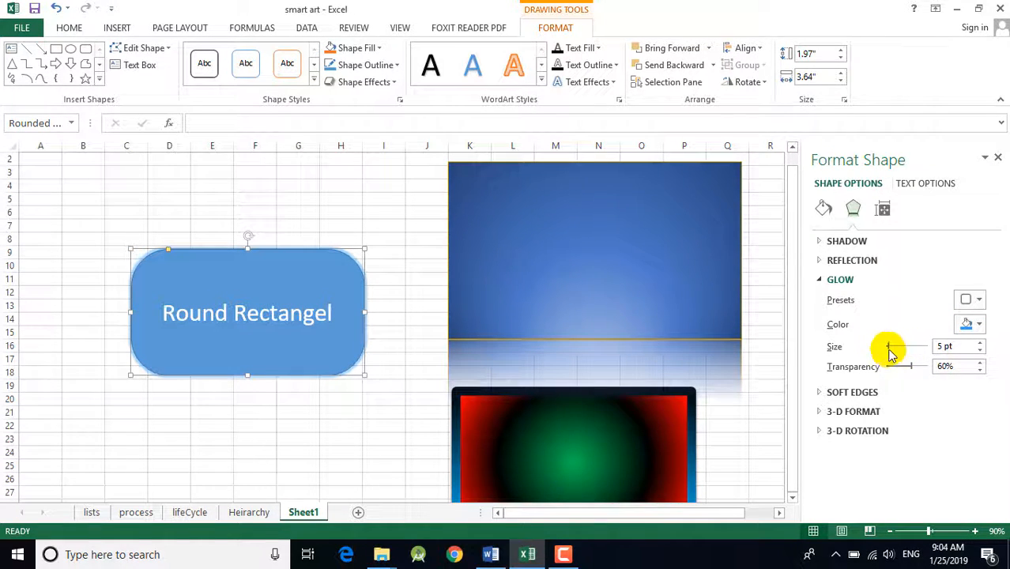
- Set the shape's glow to 29 pt size and 43% transparency in the standard blue colour
drag(890, 348, 906, 370)
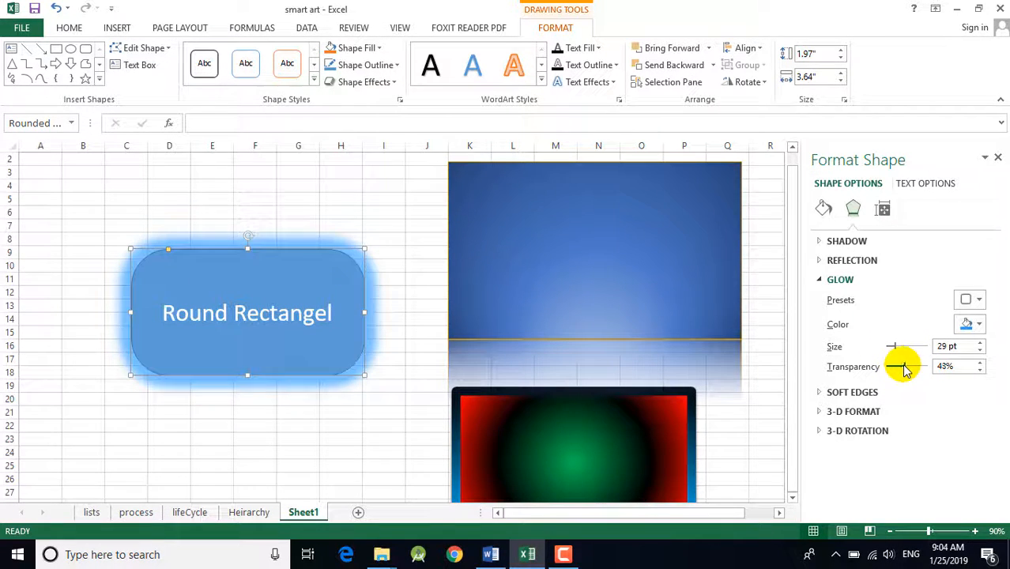
click(972, 328)
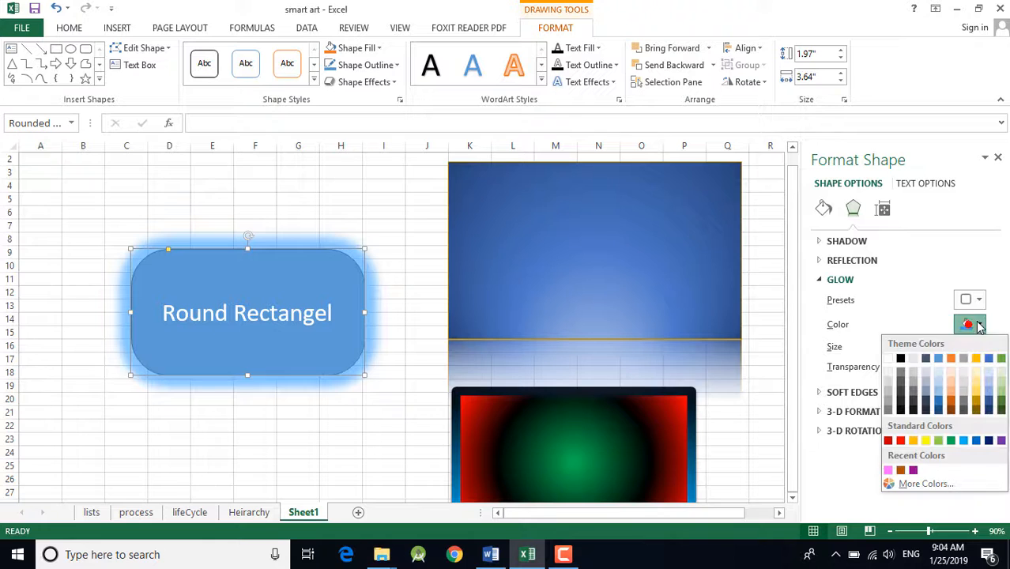
click(977, 441)
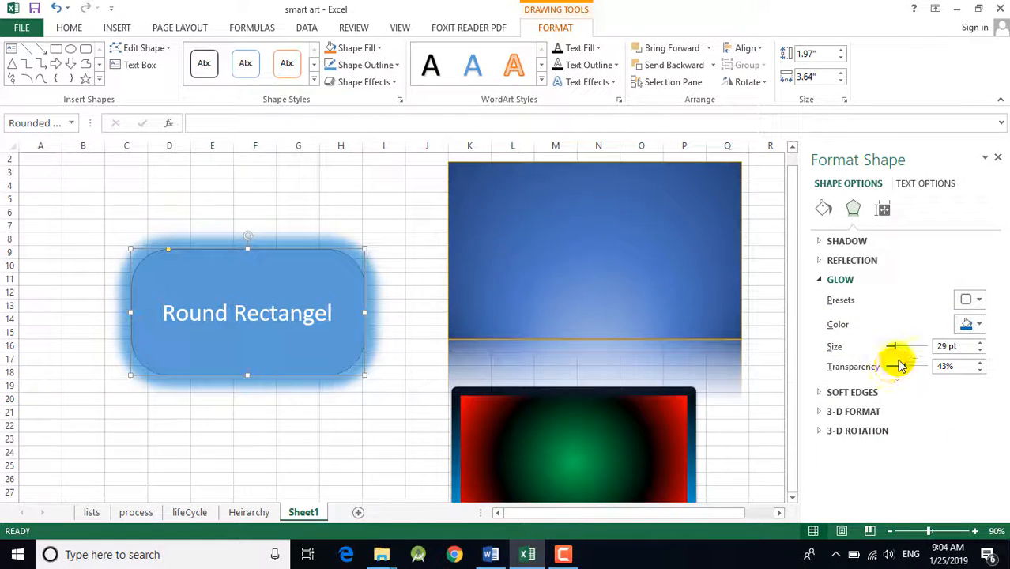
- Try standard yellow, white and the darkest theme green as the shape's glow colour
click(972, 327)
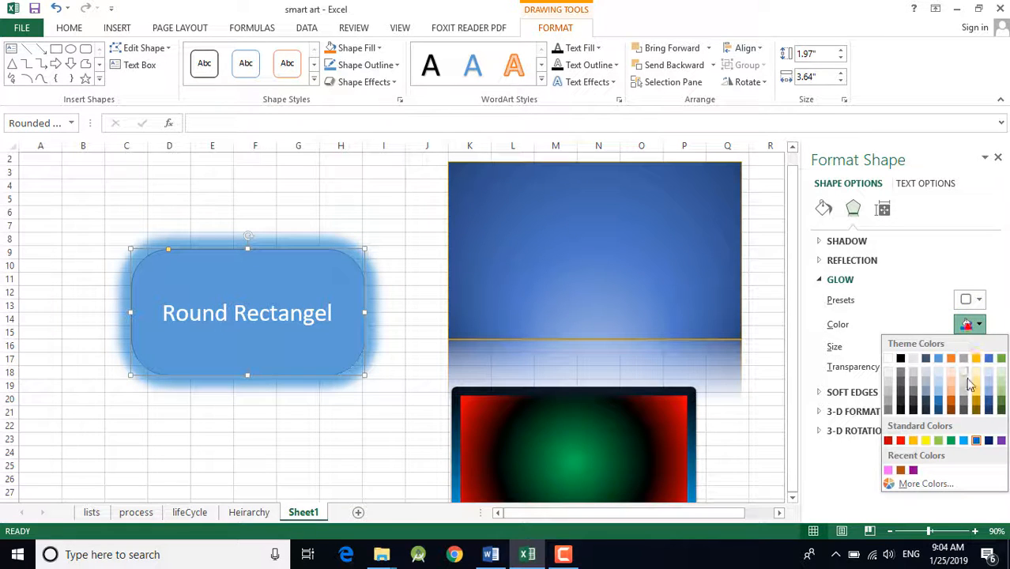
click(925, 442)
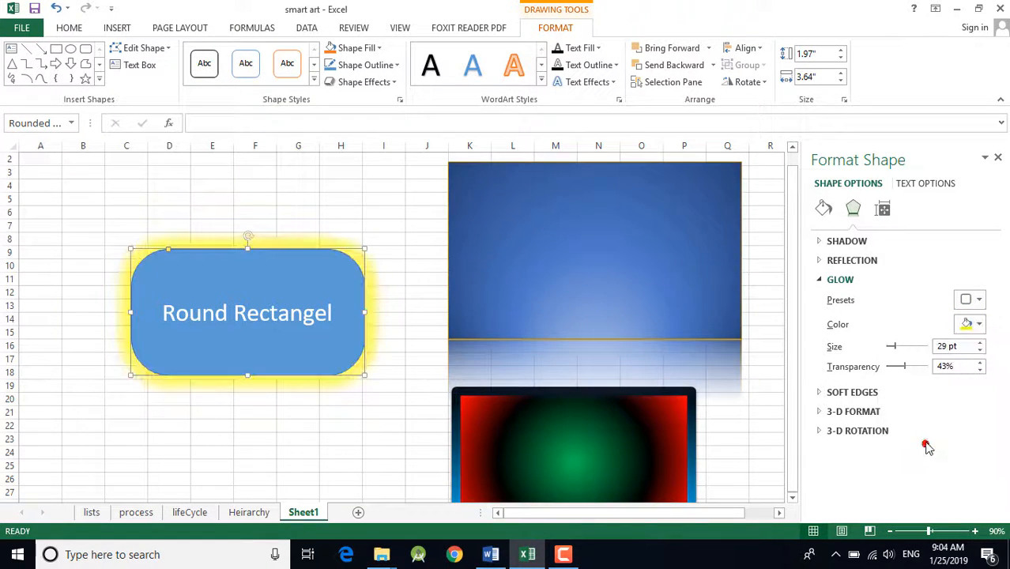
click(980, 324)
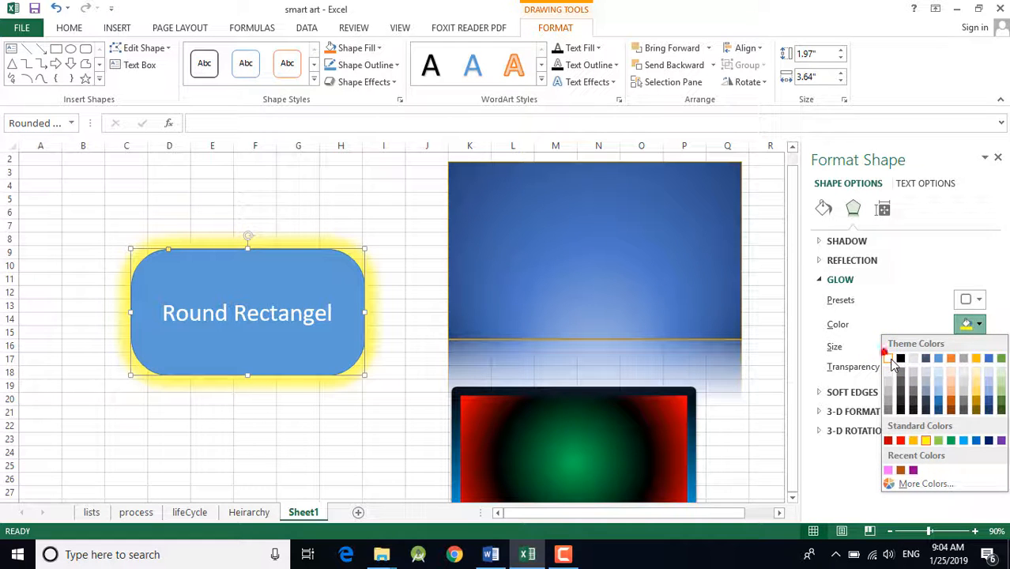
click(889, 359)
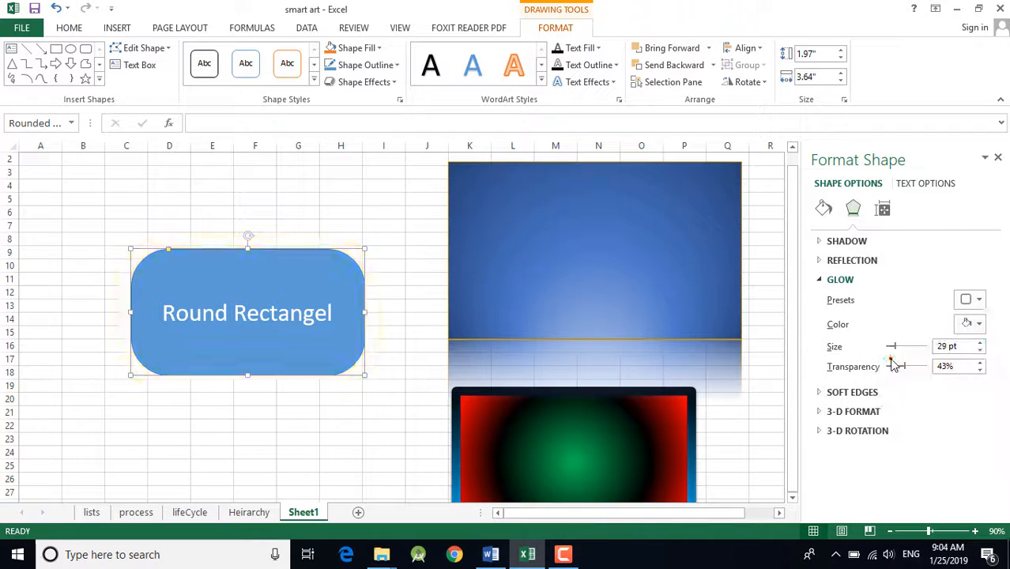
click(981, 325)
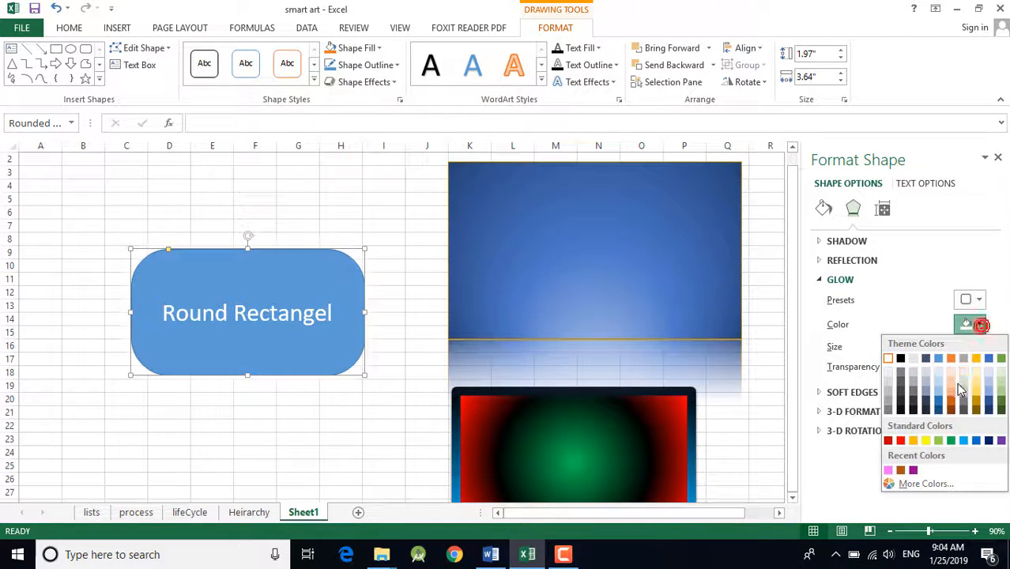
click(1000, 410)
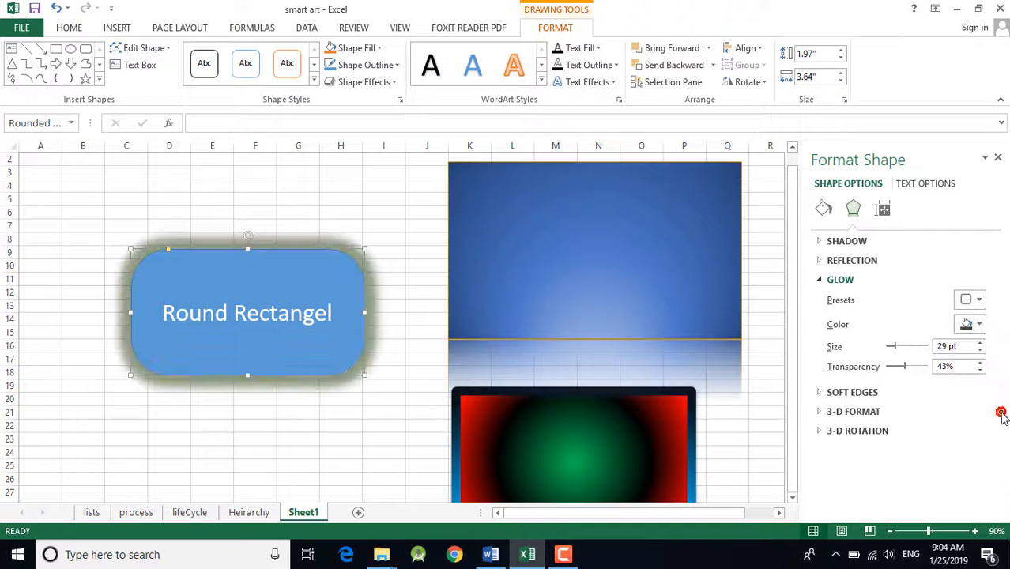
- Make the shape's glow black with a size of 10 pt and 39% transparency, and deselect the shape
click(974, 325)
click(901, 360)
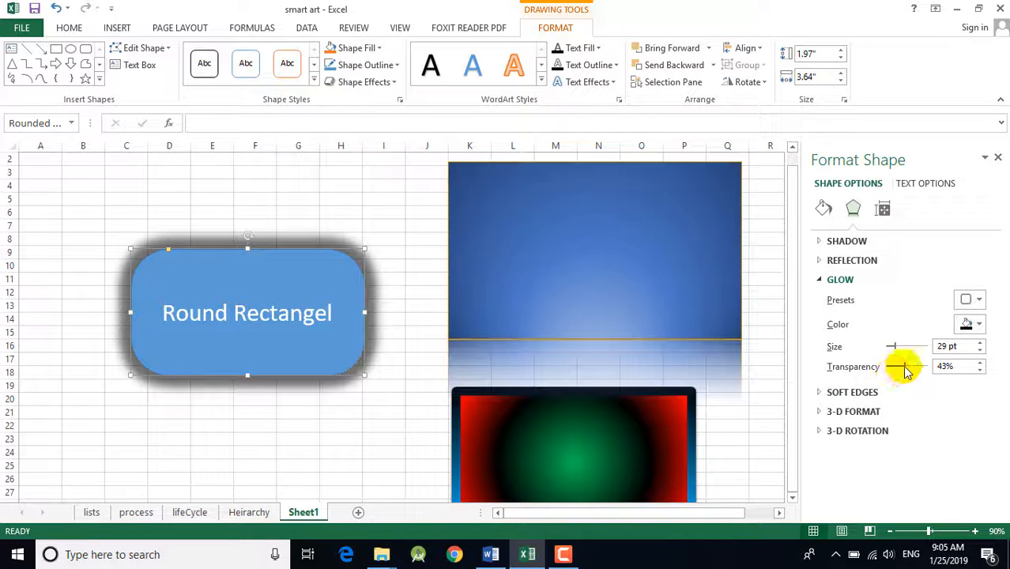
mouse_move(902, 351)
mouse_down()
mouse_move(897, 343)
mouse_move(925, 345)
mouse_move(908, 363)
mouse_move(893, 356)
mouse_move(911, 370)
mouse_move(899, 371)
mouse_move(900, 362)
mouse_up()
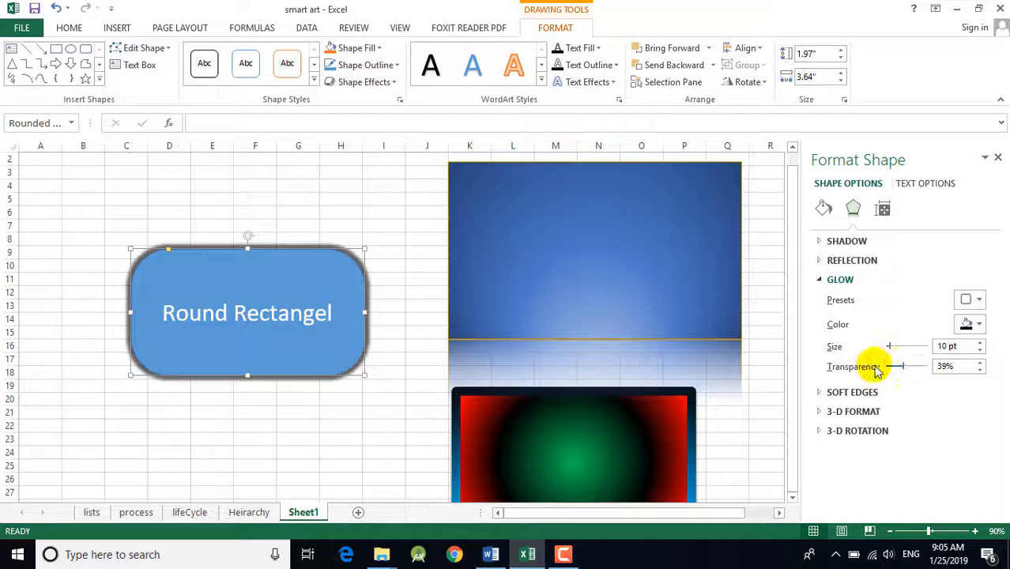
click(295, 421)
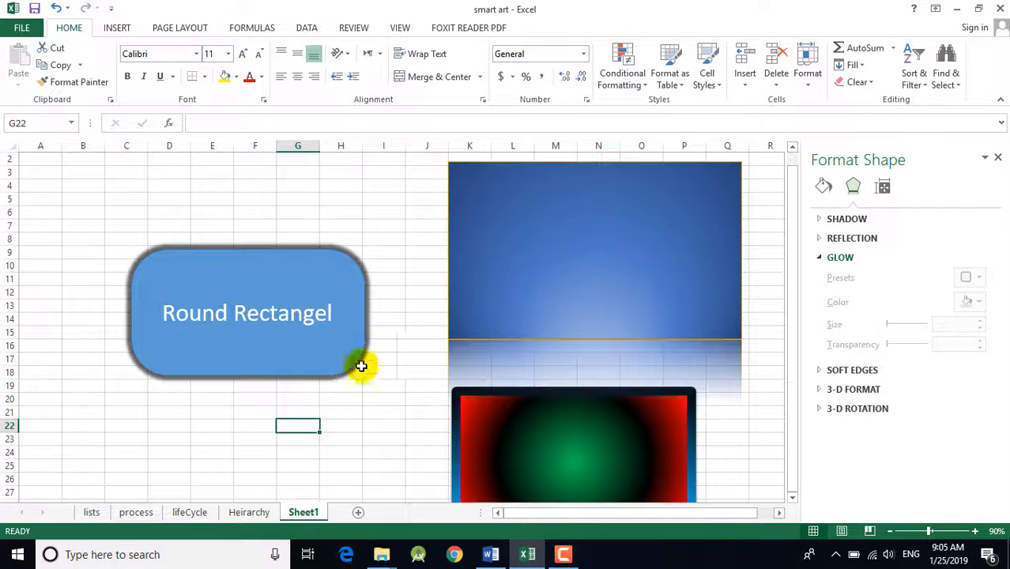
- Move the "Round Rectangel" shape up to about rows 4–13 and remove its glow
drag(356, 353, 338, 286)
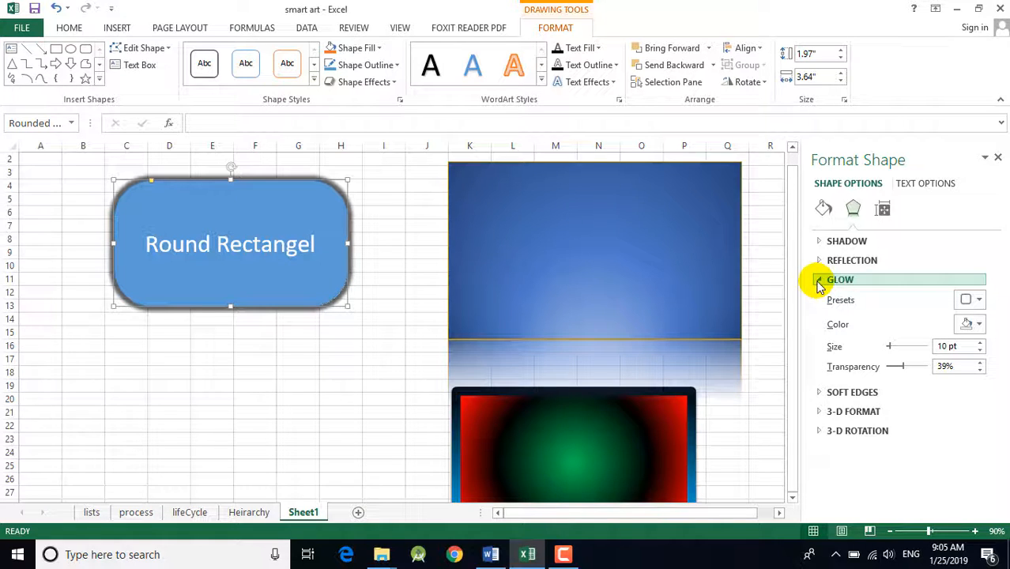
click(965, 300)
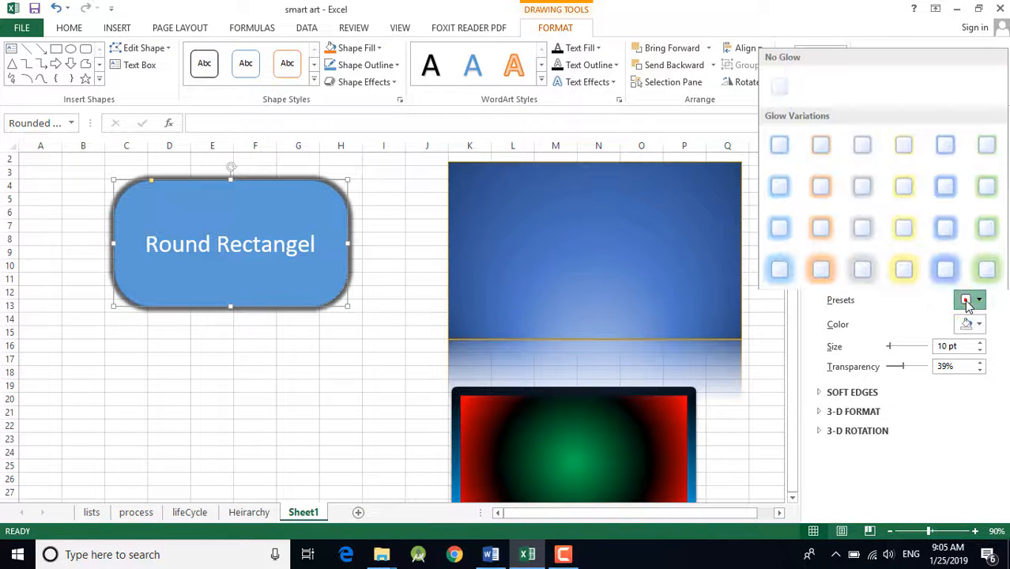
click(780, 84)
click(820, 282)
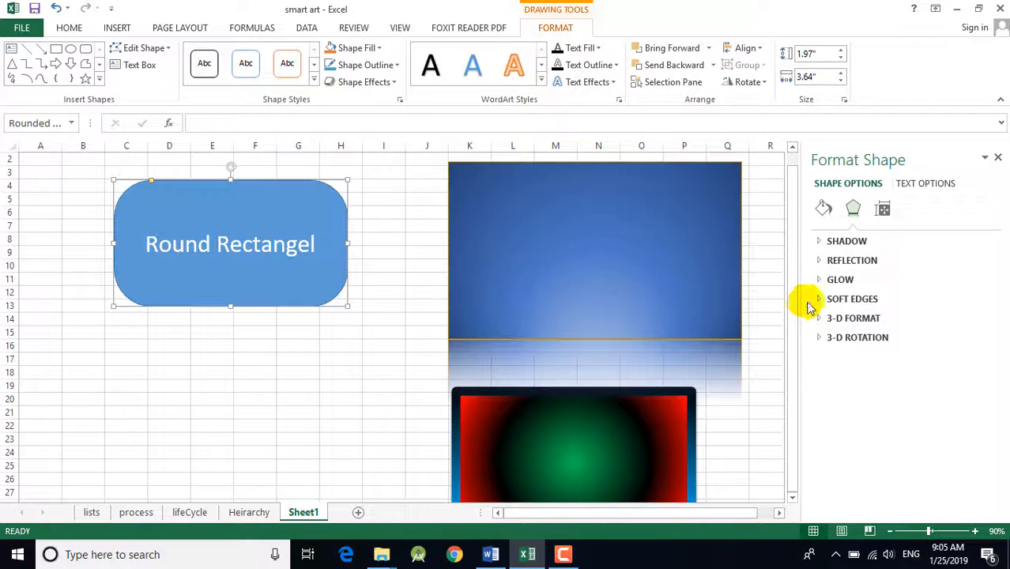
- Apply 13 pt soft edges to the "Round Rectangel" shape and reposition it over about rows 5–14
click(821, 297)
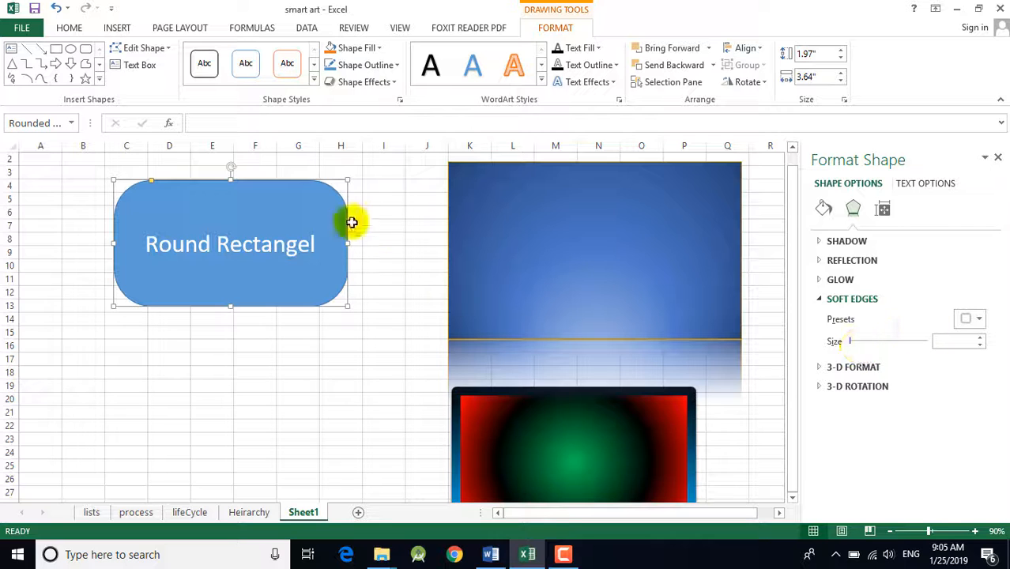
drag(351, 282, 360, 304)
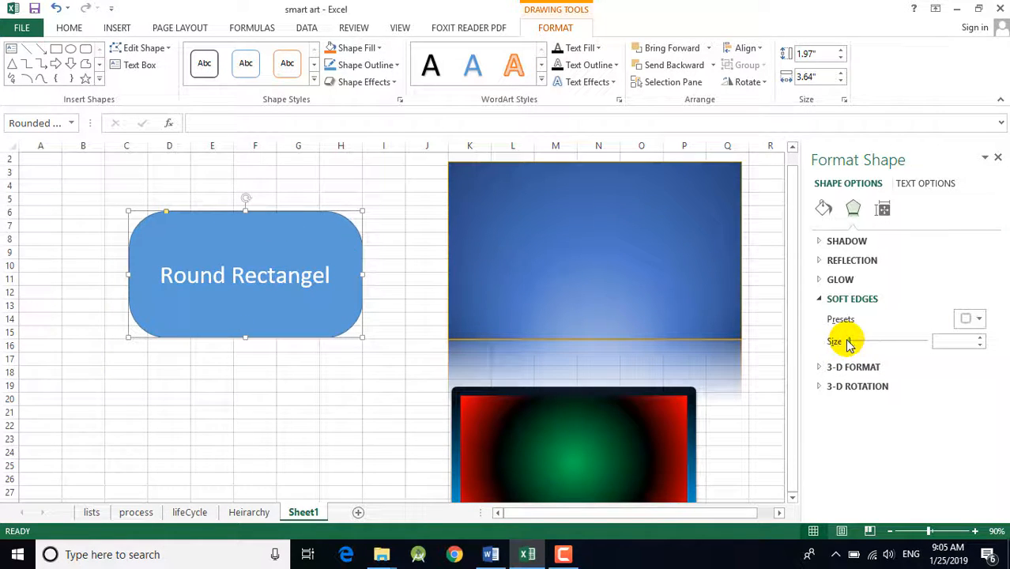
drag(852, 344, 862, 344)
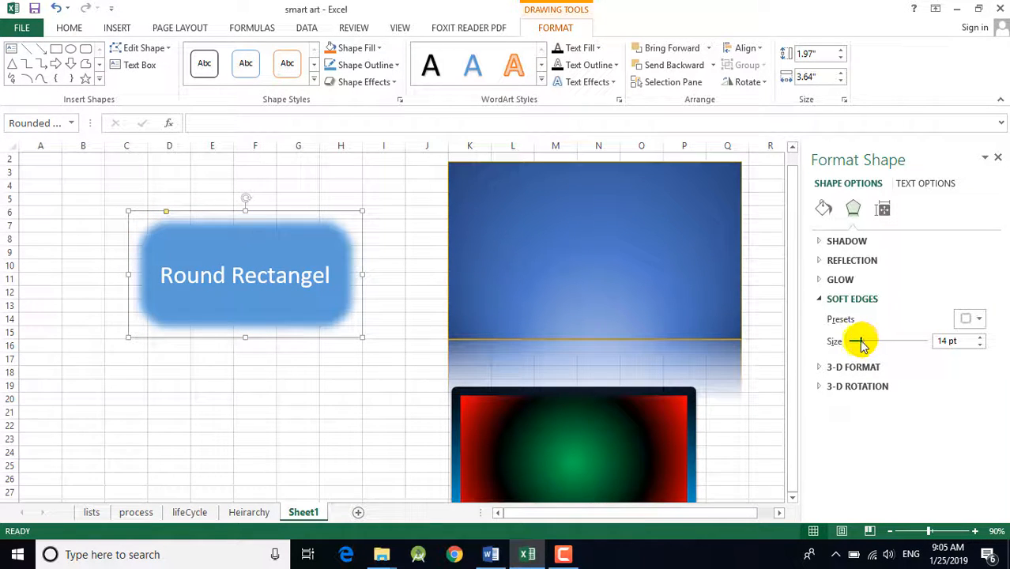
click(322, 374)
drag(346, 317, 353, 303)
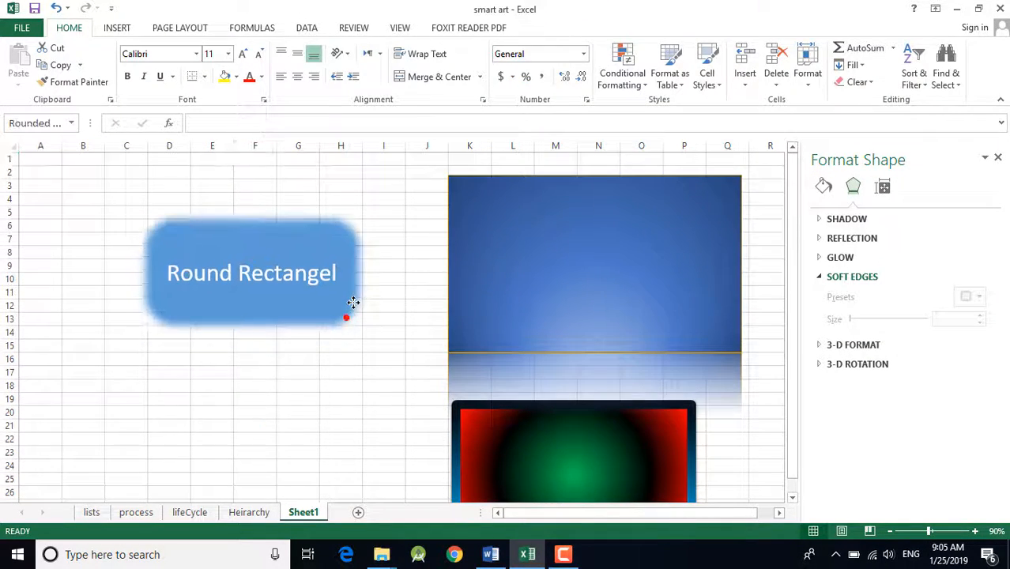
click(353, 303)
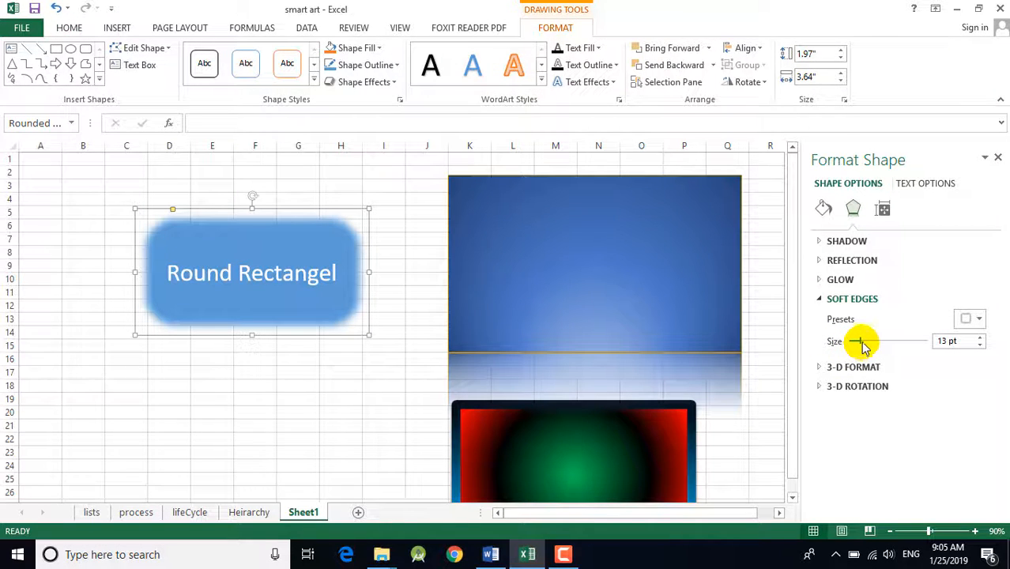
- Set the shape's soft edges size to 0 pt
drag(863, 345, 846, 343)
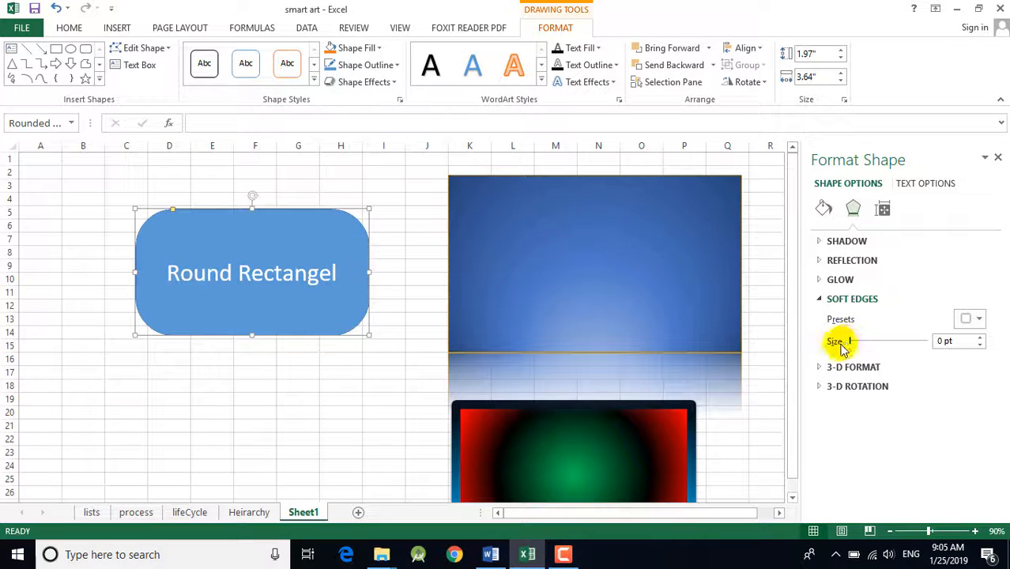
click(822, 299)
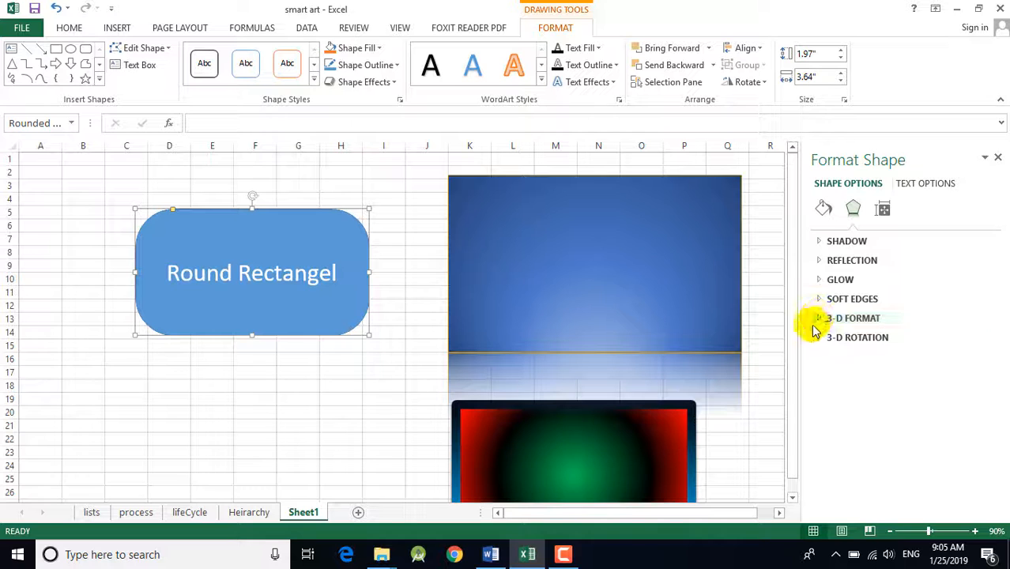
- Set the shape's top bevel to 10 pt width and 5 pt height, and its bottom bevel width to 10 pt
click(818, 319)
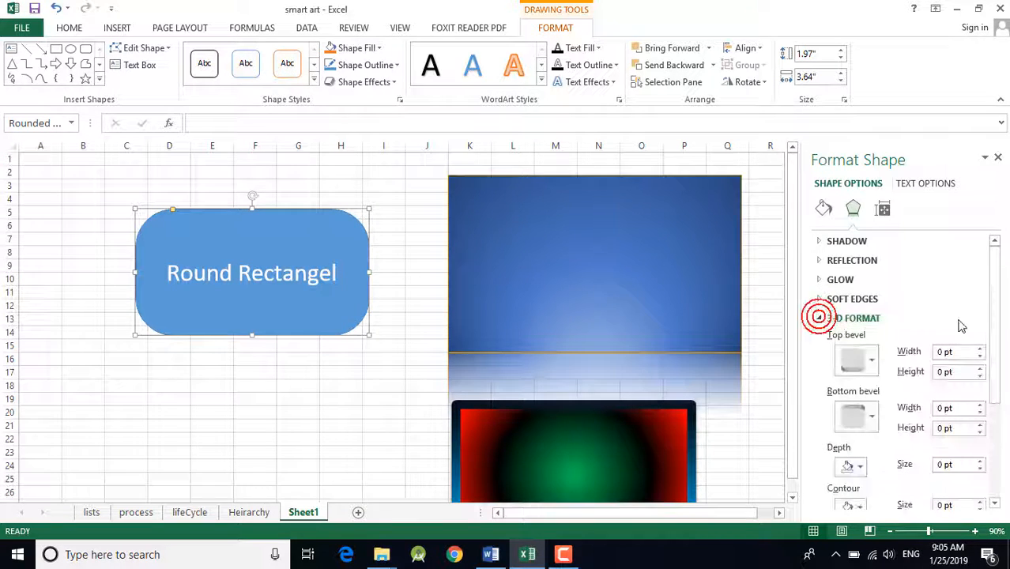
drag(997, 322, 992, 343)
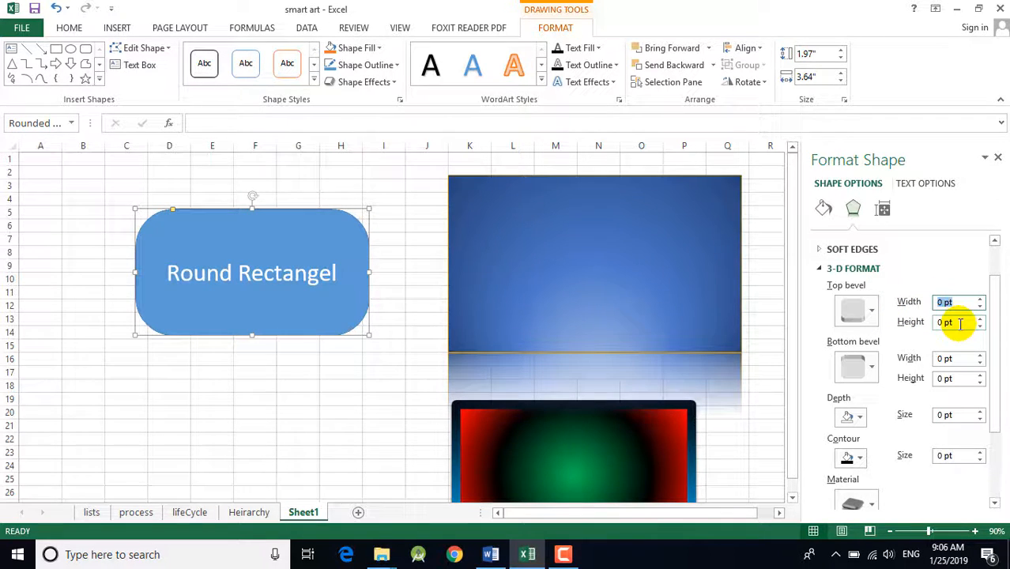
text(10)
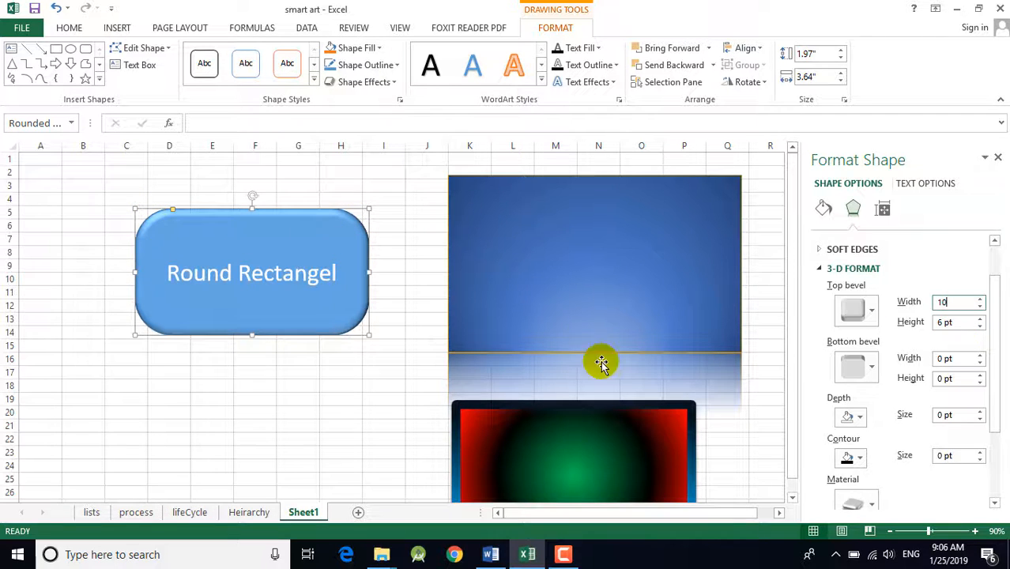
click(960, 326)
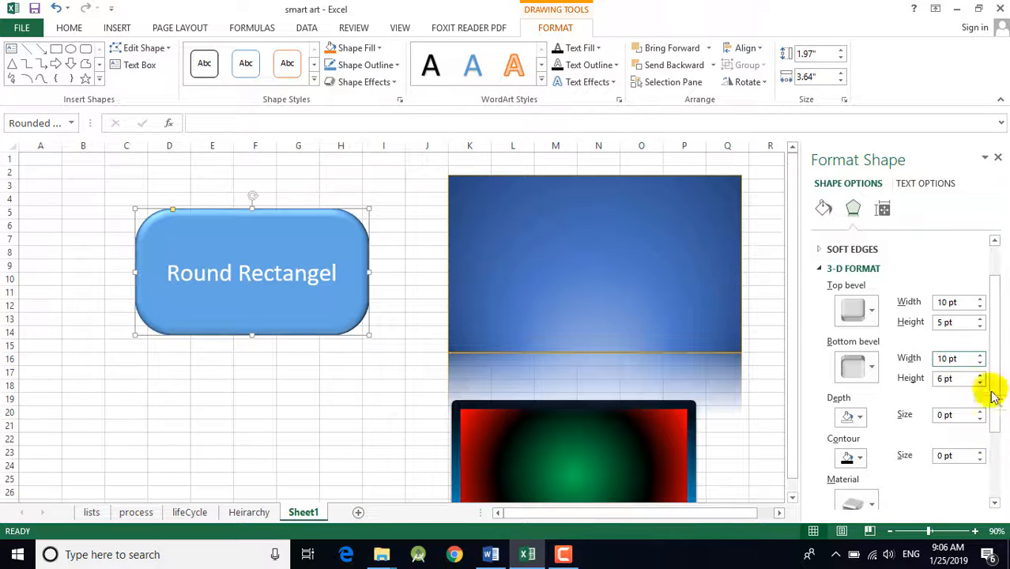
- Enlarge the "Round Rectangel" shape to about 3.17" high by 4.81" wide and reposition it over about rows 2–17
click(966, 379)
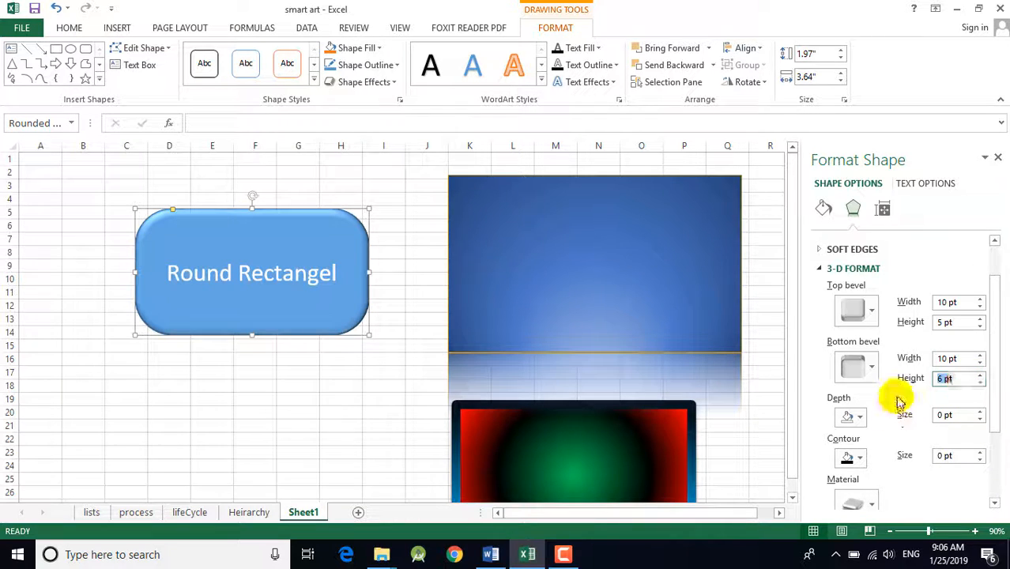
click(286, 361)
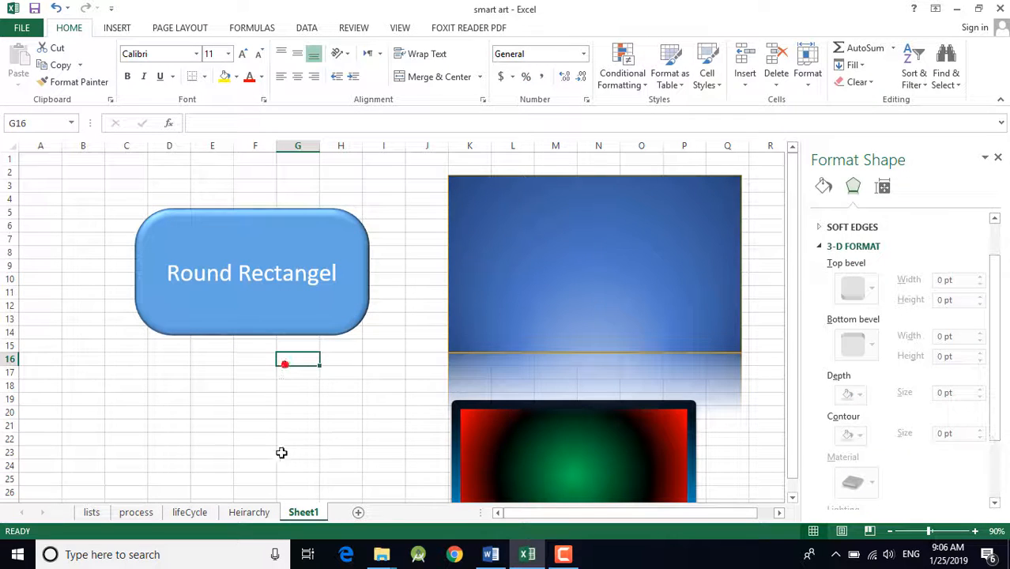
click(361, 309)
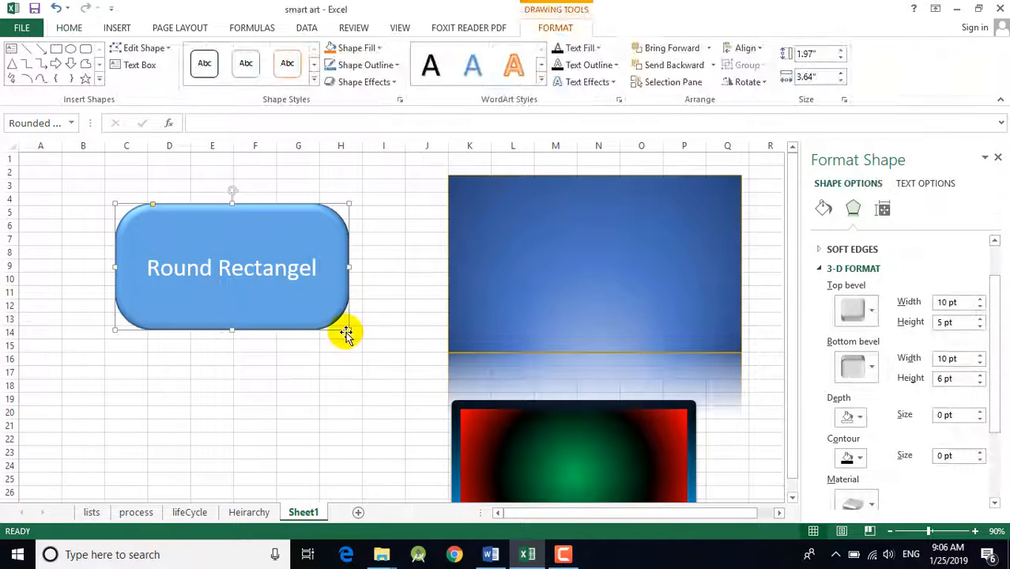
drag(349, 328, 424, 405)
click(324, 427)
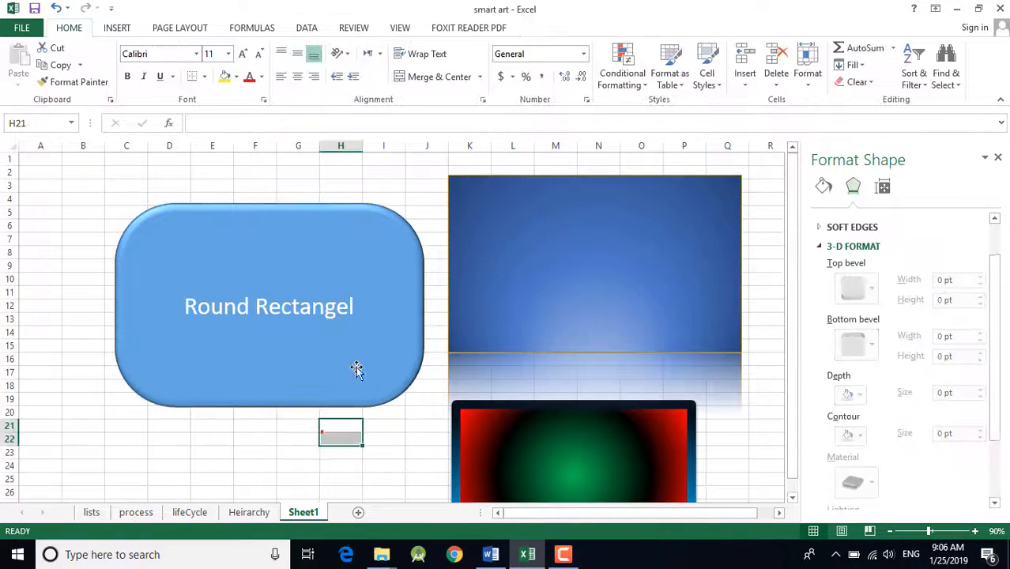
drag(354, 367, 315, 328)
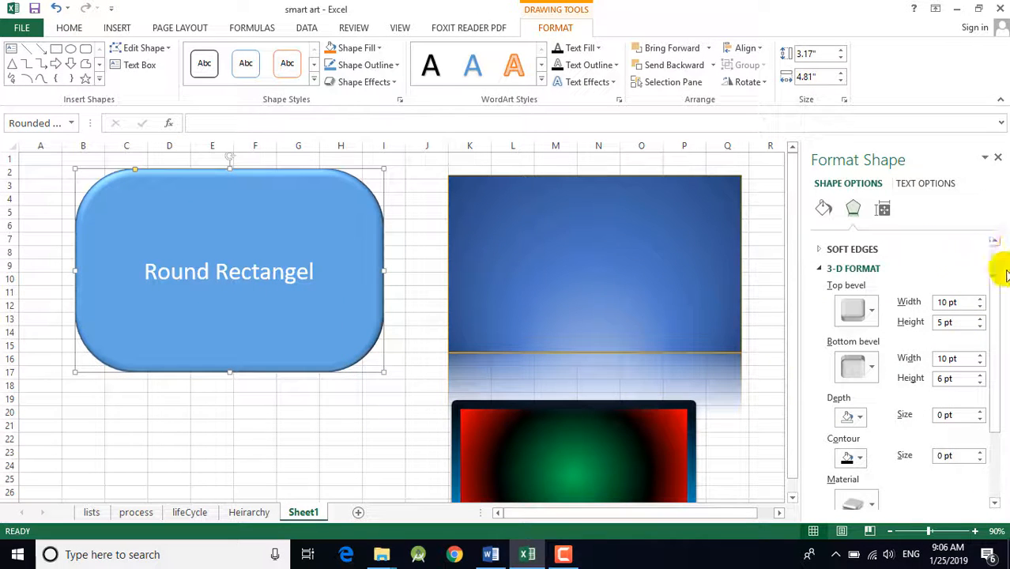
- Try the first Standard material on the shape in its 3-D format settings, followed by the first Translucent material
scroll(997, 308, down, 3)
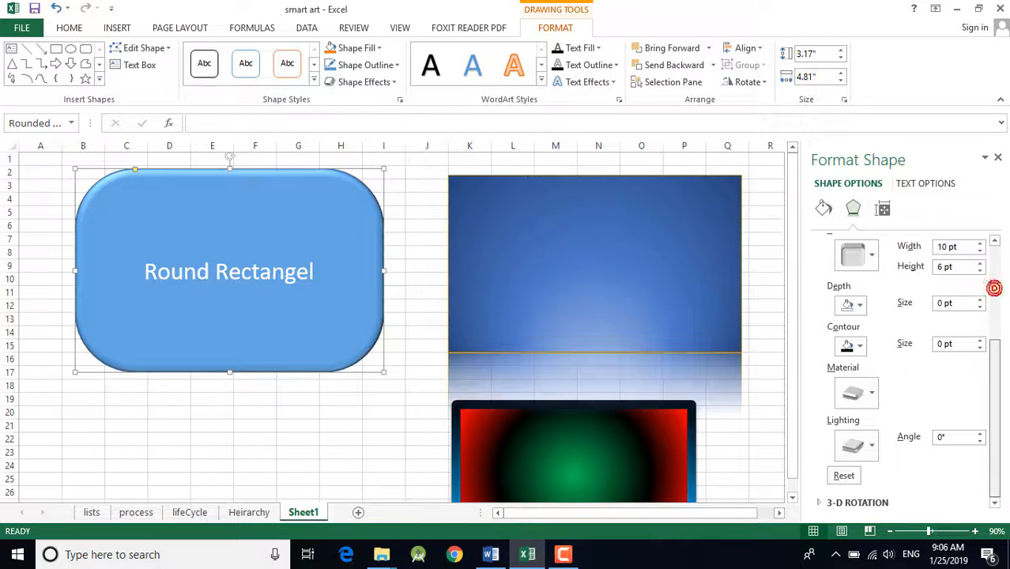
click(849, 307)
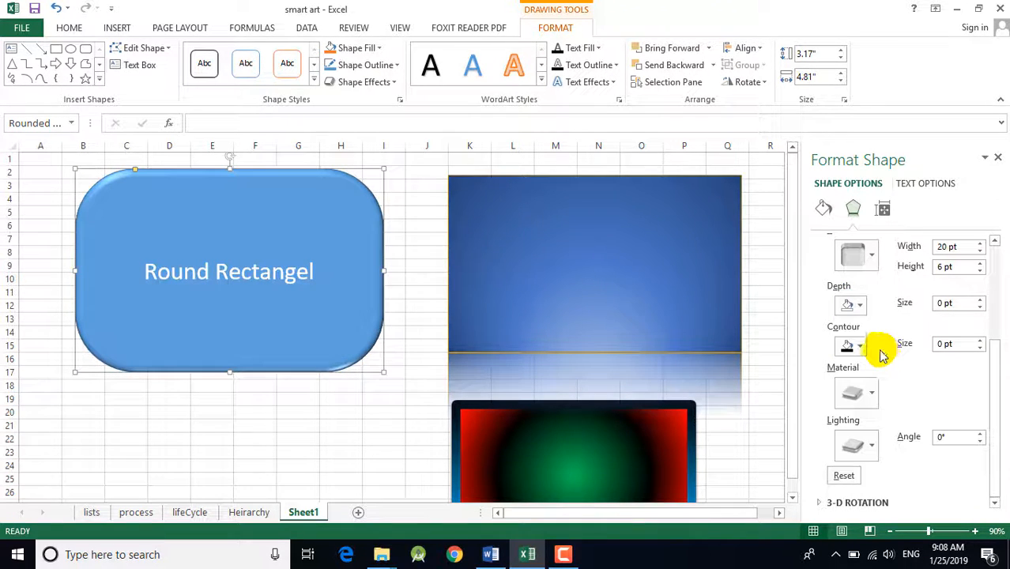
click(847, 396)
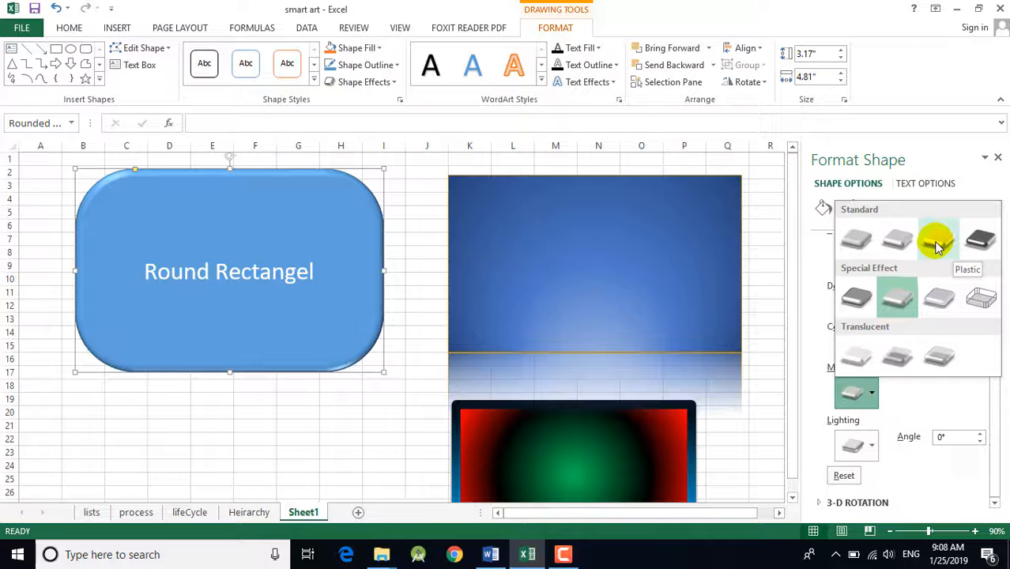
click(865, 251)
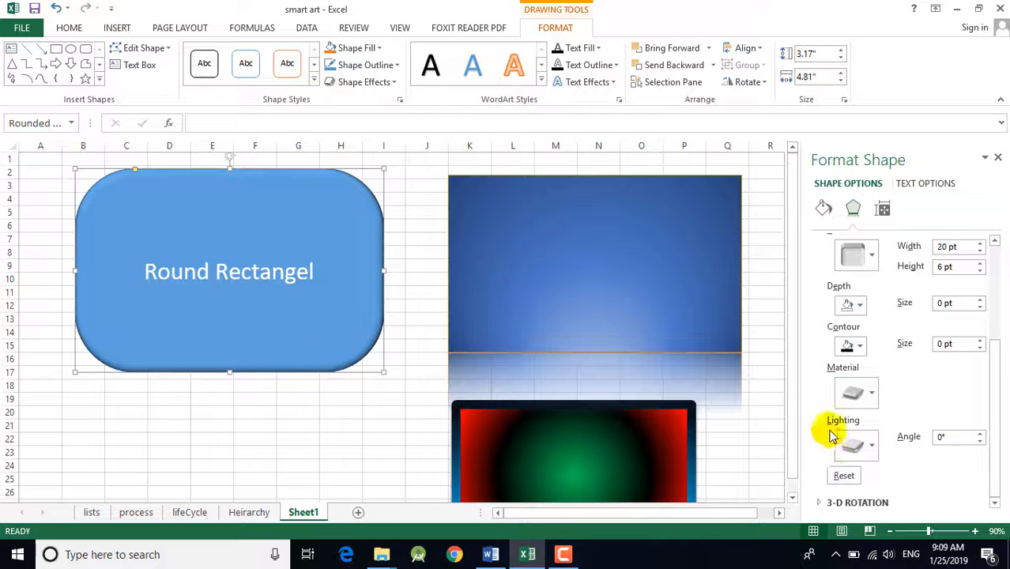
click(852, 391)
click(877, 365)
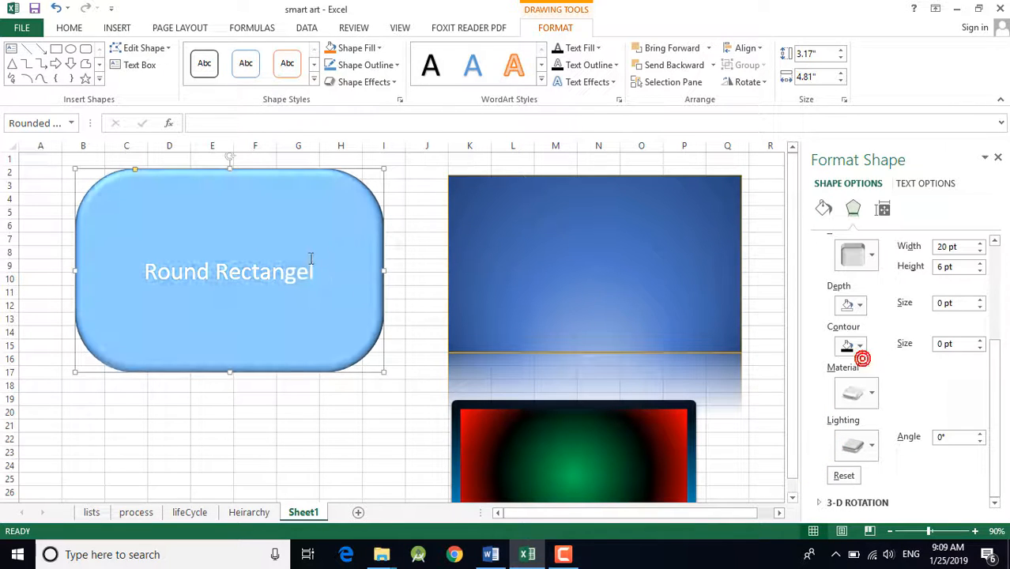
- Switch the shape's material through the third Translucent and first Special Effect options, ending on the first Standard material
click(863, 390)
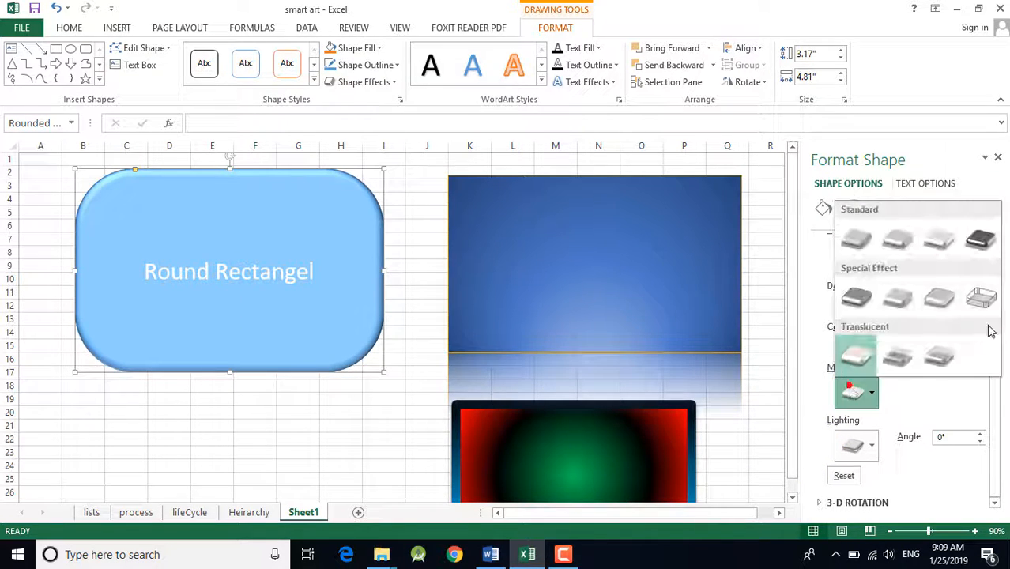
click(938, 356)
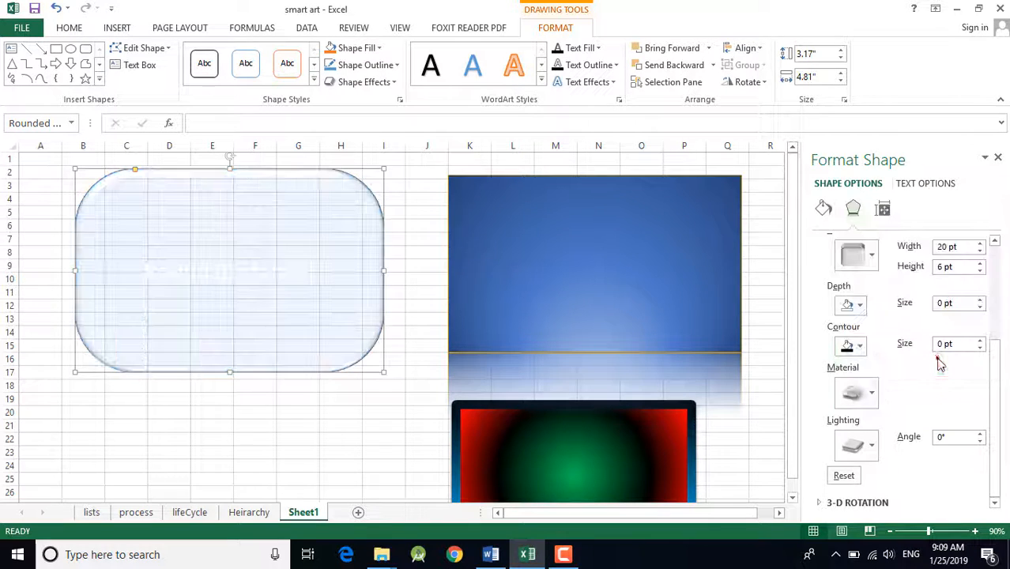
click(850, 393)
click(856, 297)
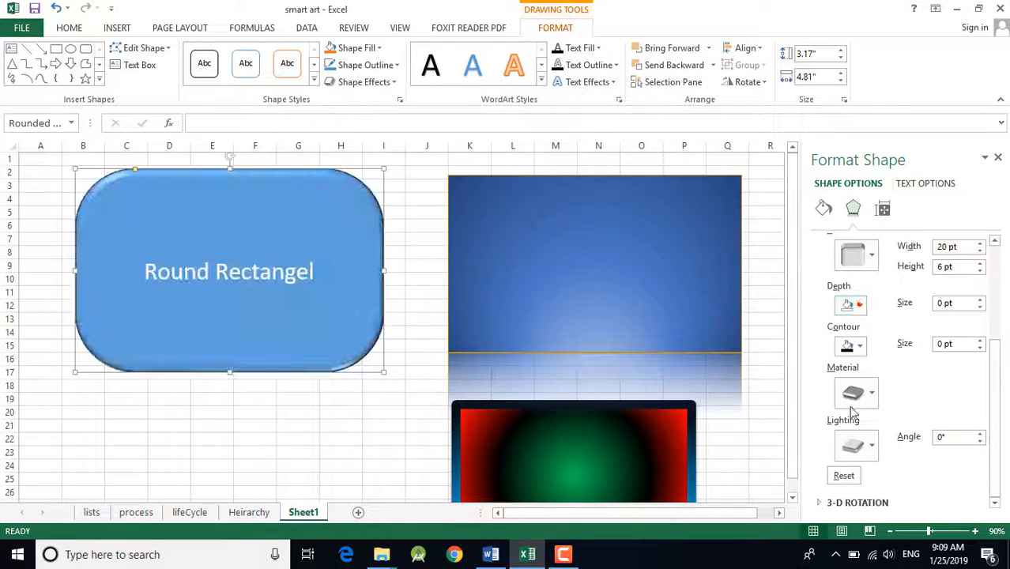
click(856, 393)
click(856, 239)
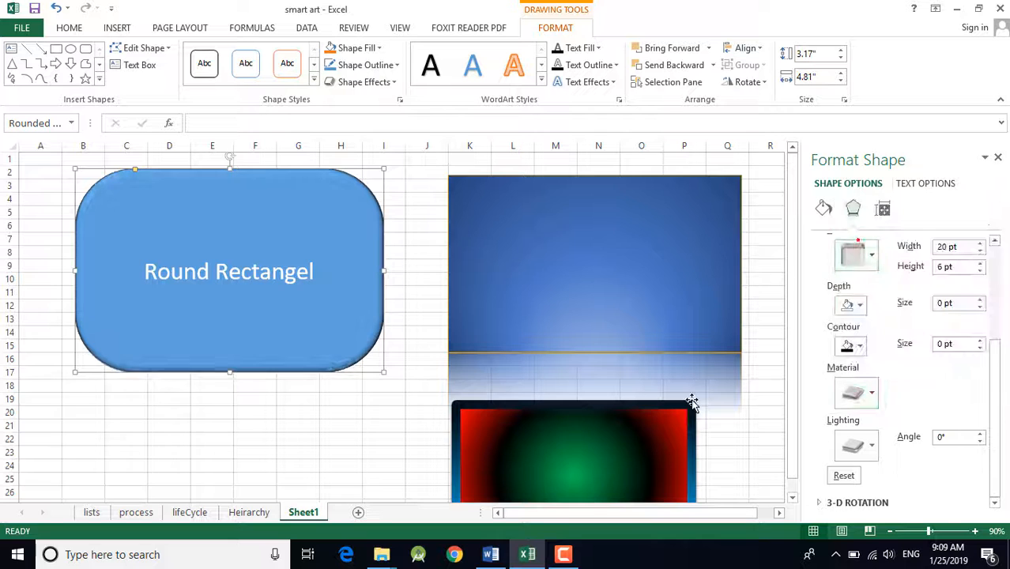
- Try the second and fourth Neutral lighting options on the shape
click(854, 444)
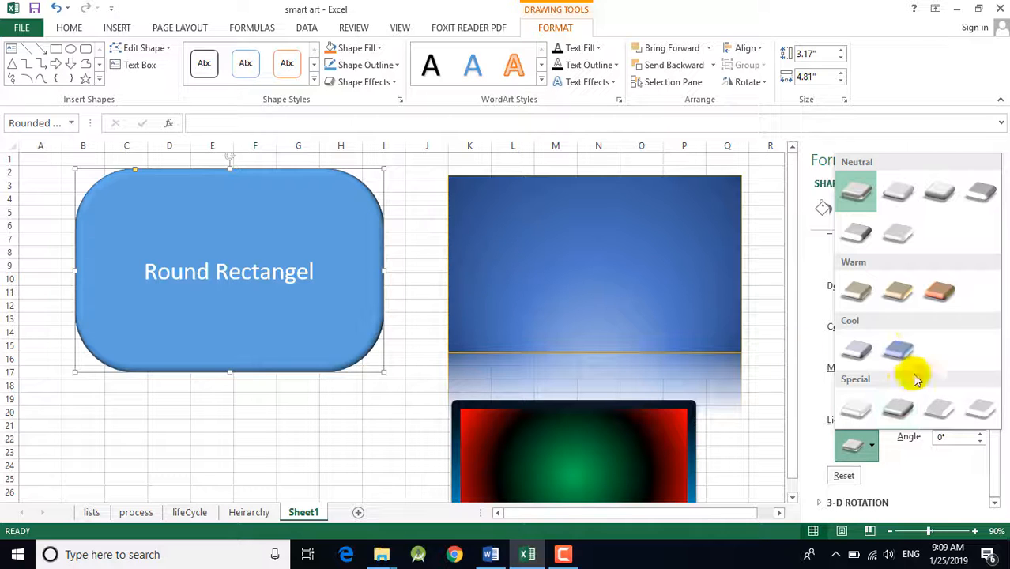
click(893, 199)
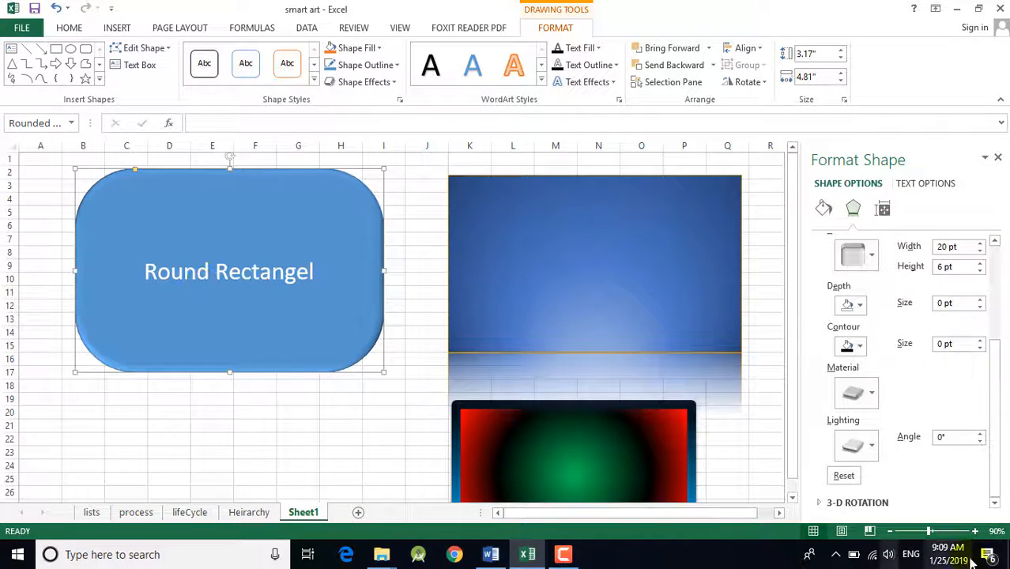
click(853, 445)
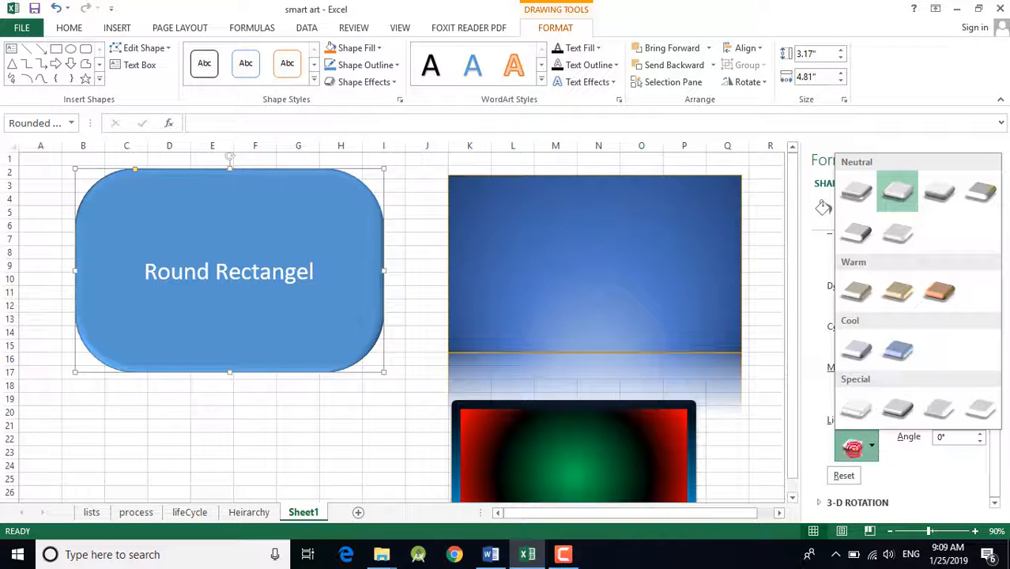
click(974, 201)
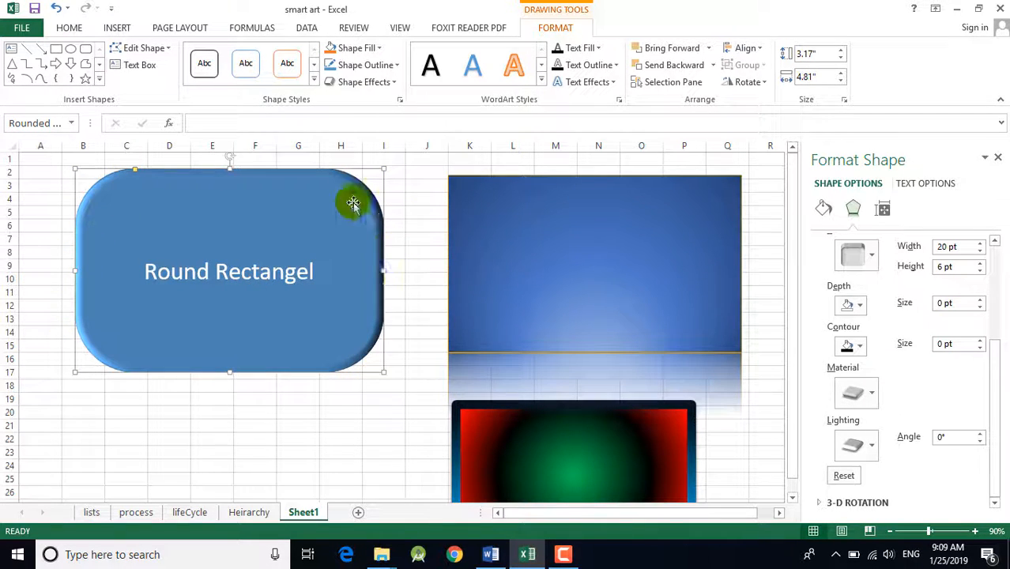
- Apply the first Warm lighting option to the shape and nudge its position slightly
click(853, 445)
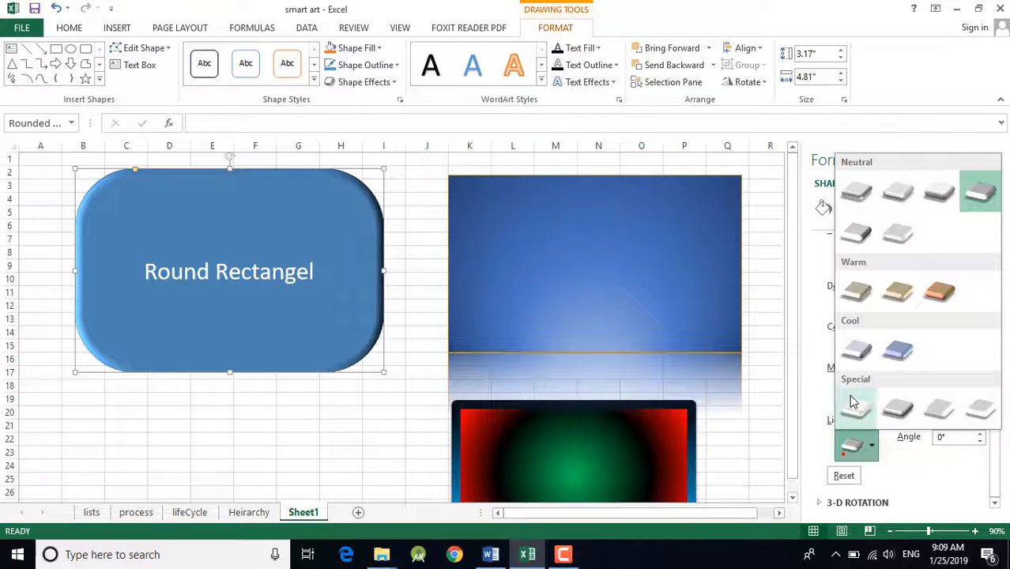
click(853, 292)
drag(262, 273, 285, 273)
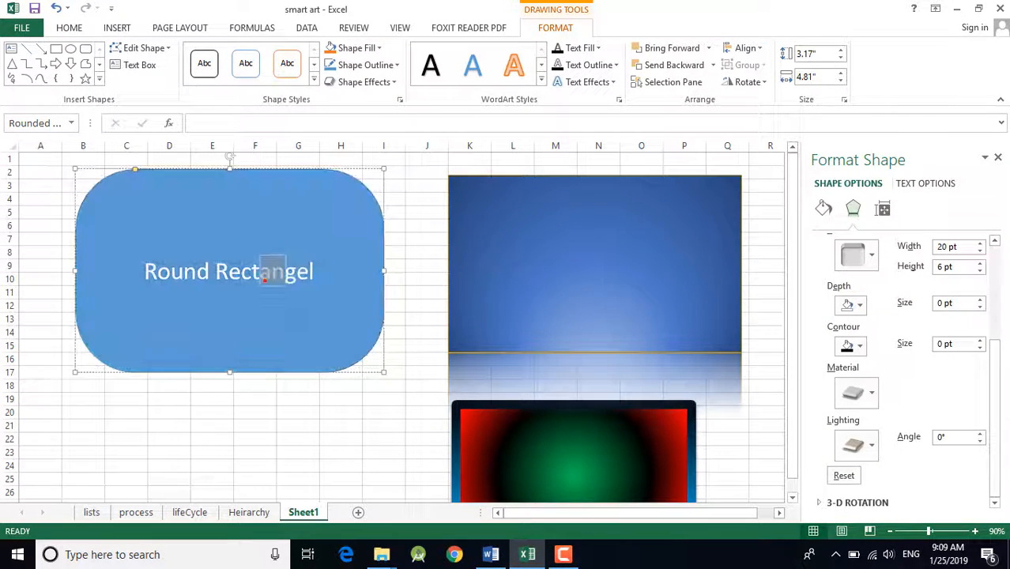
click(314, 358)
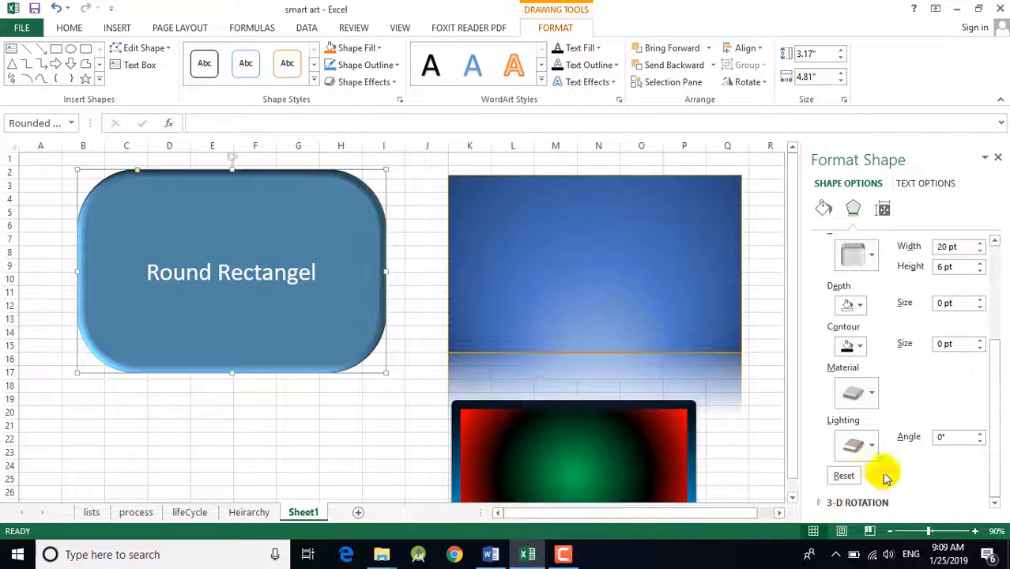
- Apply the fifth Neutral lighting option to the shape and move it down over about rows 6–20
click(855, 445)
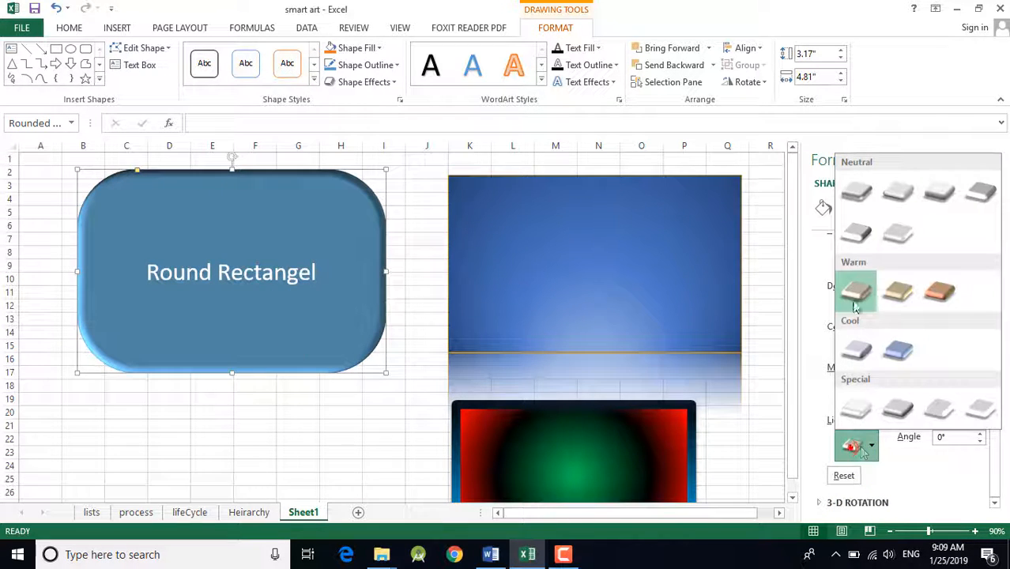
click(856, 229)
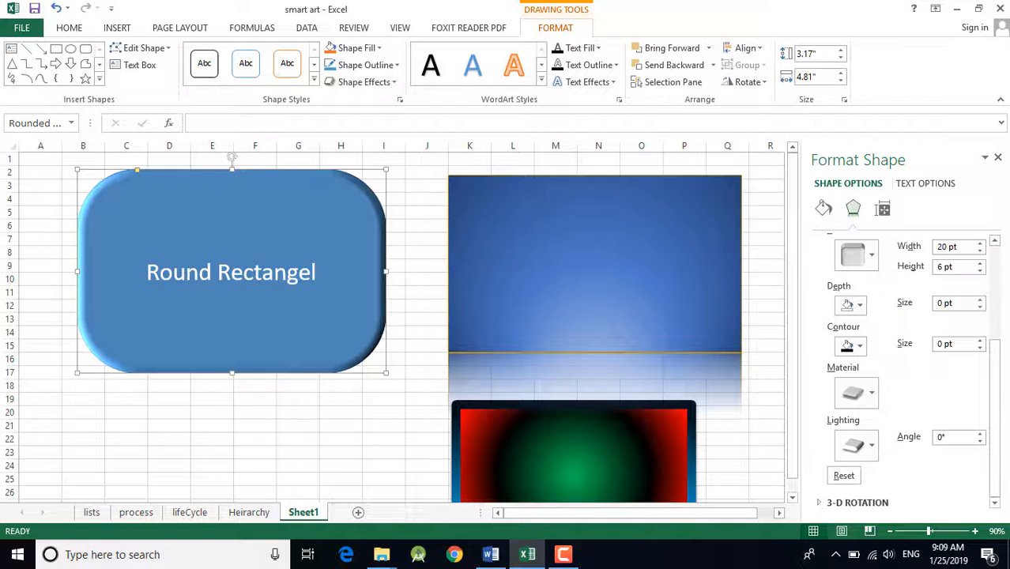
drag(377, 349, 323, 360)
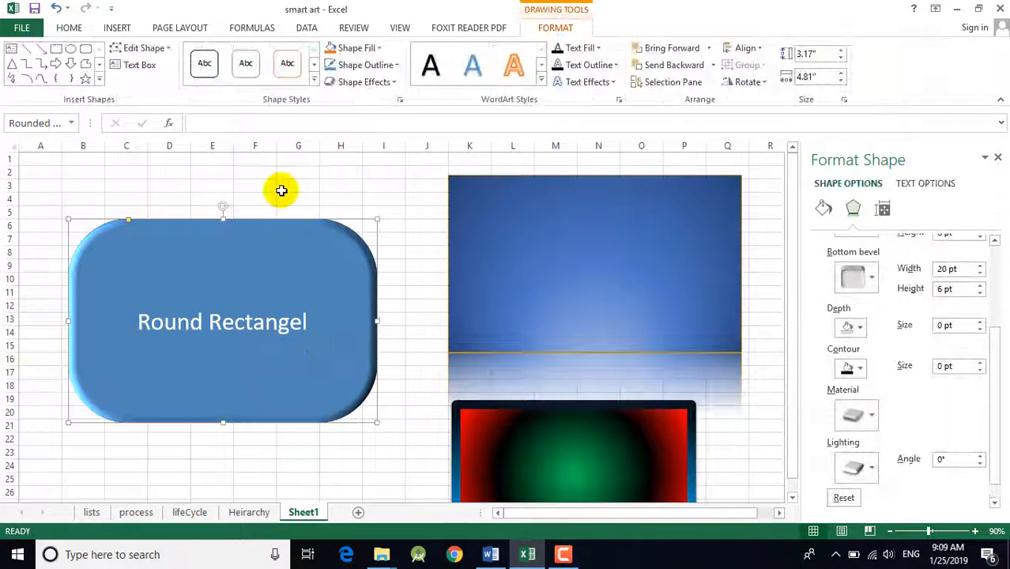
- Reset the shape's 3-D format settings and collapse that group of options
click(856, 466)
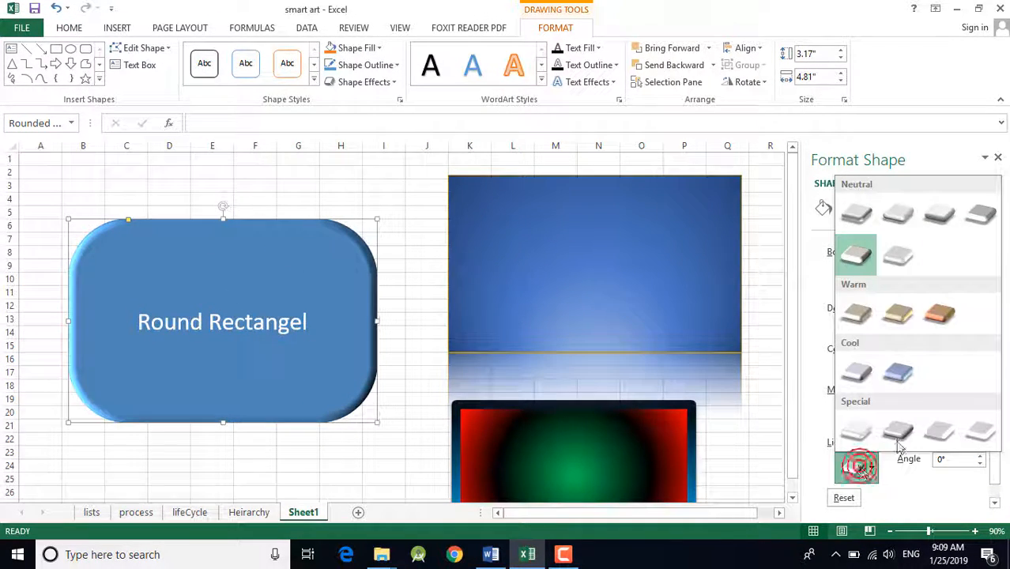
click(886, 506)
click(835, 500)
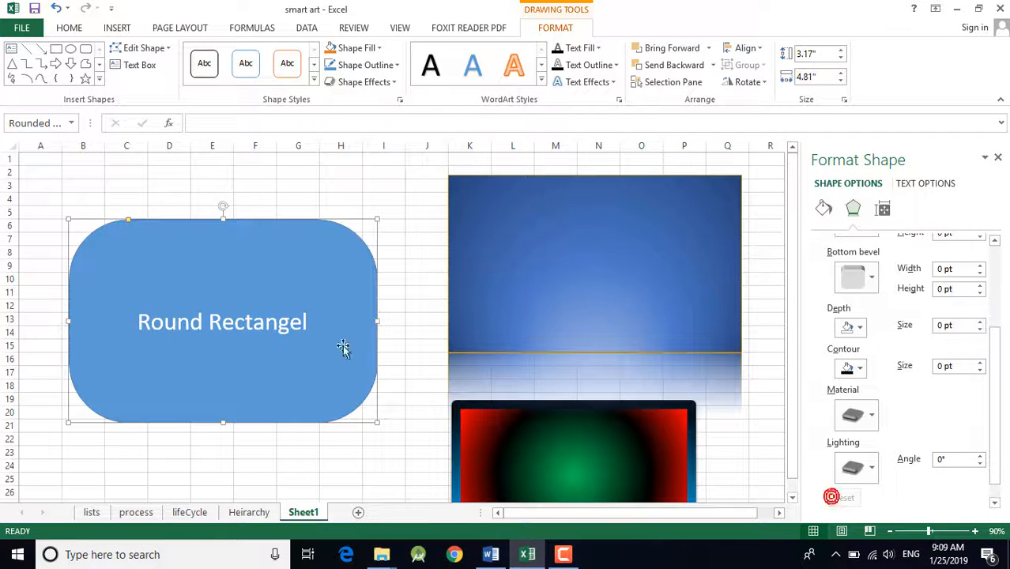
scroll(994, 375, up, 5)
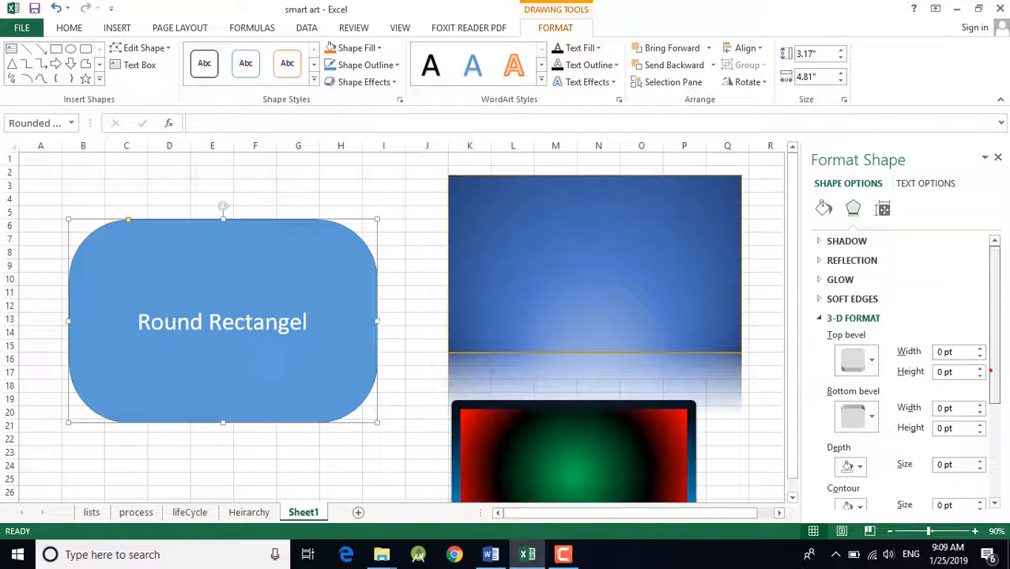
click(819, 319)
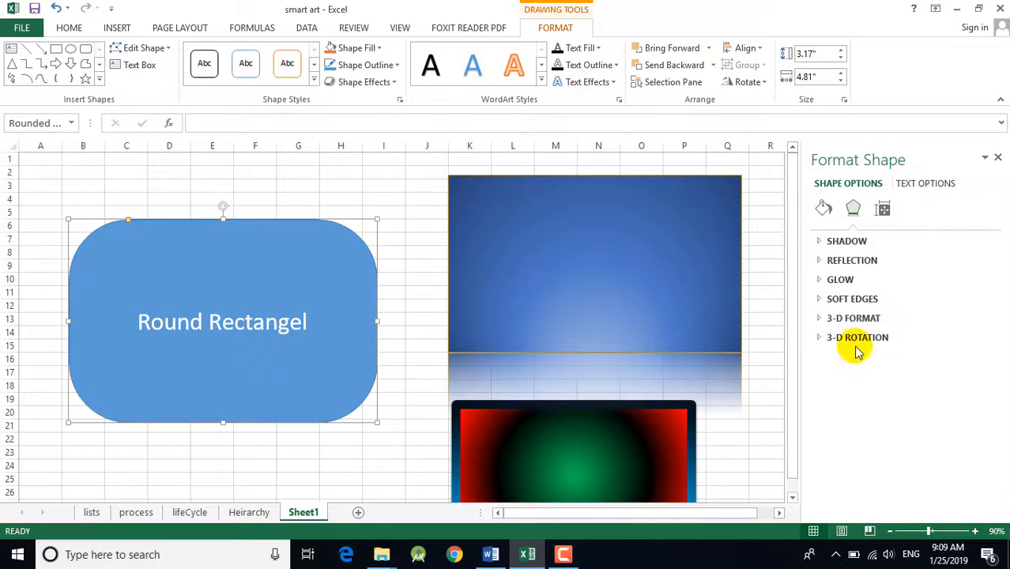
- Open the 3-D rotation settings and rotate the shape to 40° on the X axis
click(820, 339)
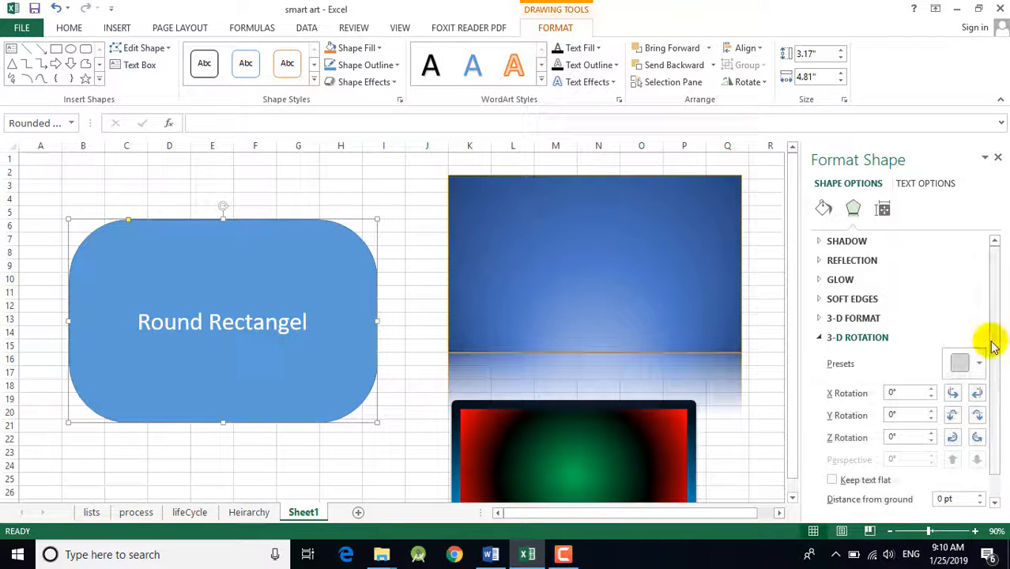
scroll(998, 372, down, 1)
click(269, 269)
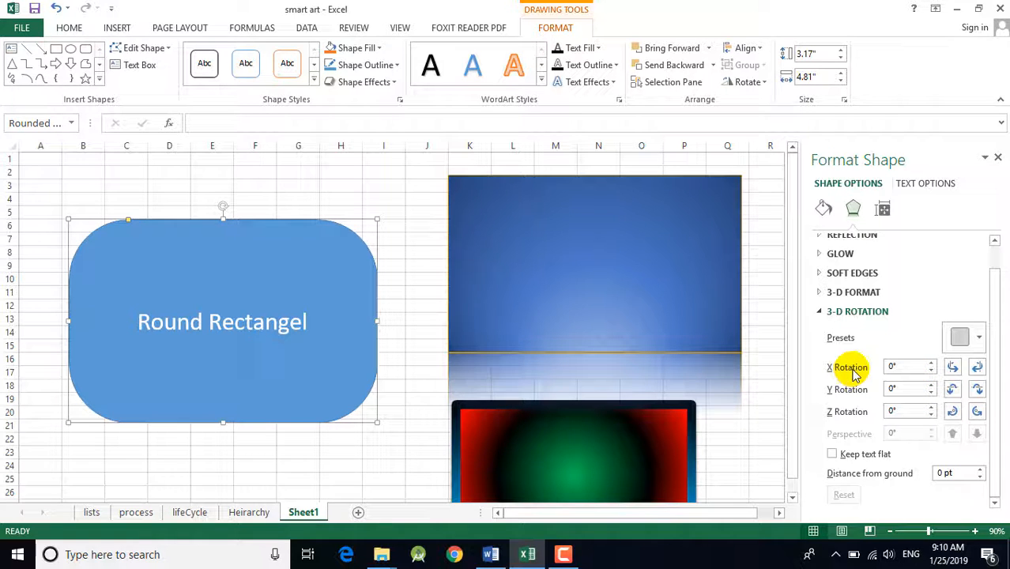
click(978, 368)
click(978, 368)
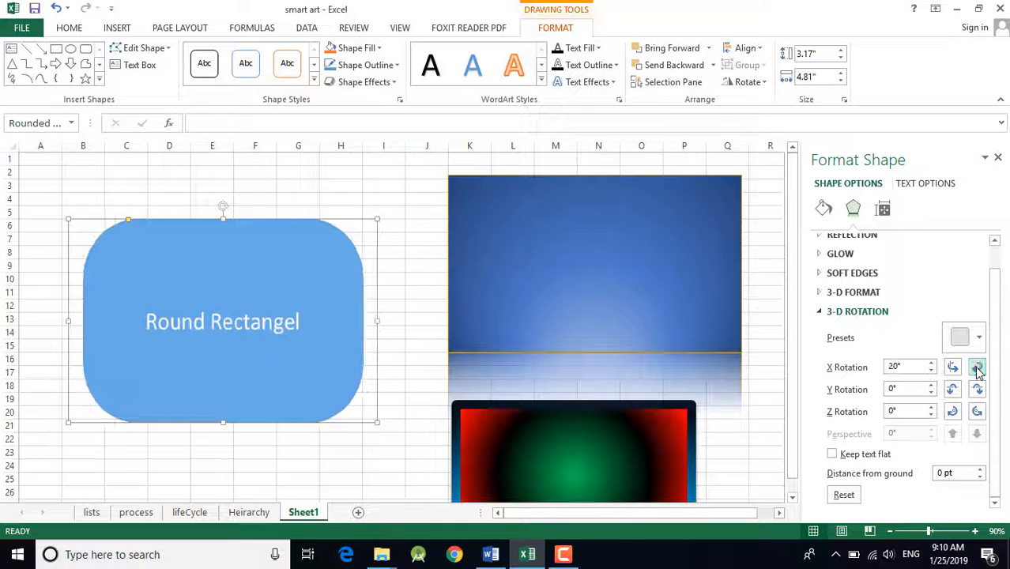
click(977, 368)
click(978, 368)
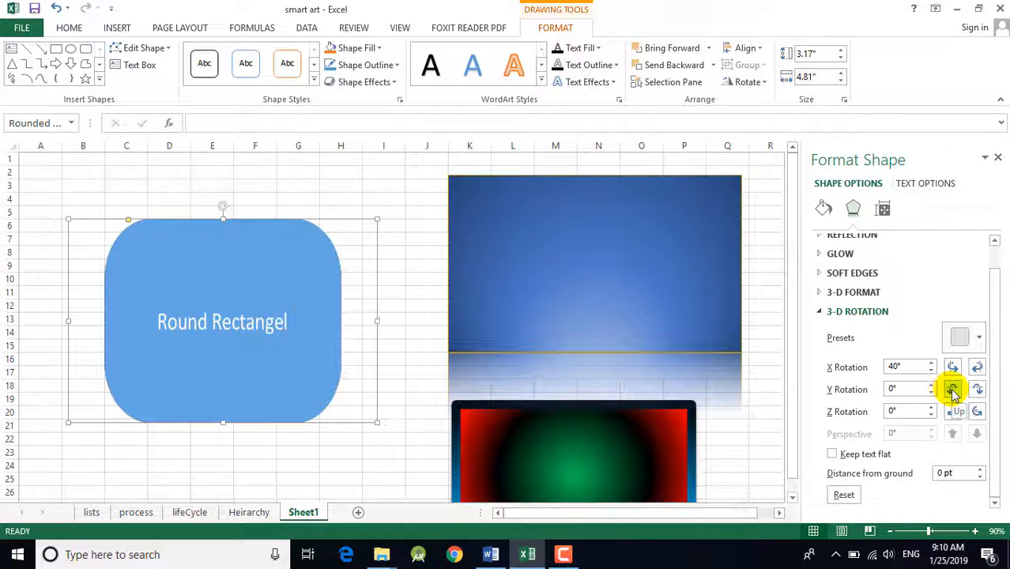
- Tilt the shape upward to a Y rotation of 35°
click(953, 393)
click(953, 394)
click(954, 393)
click(954, 393)
click(954, 393)
click(955, 394)
click(955, 394)
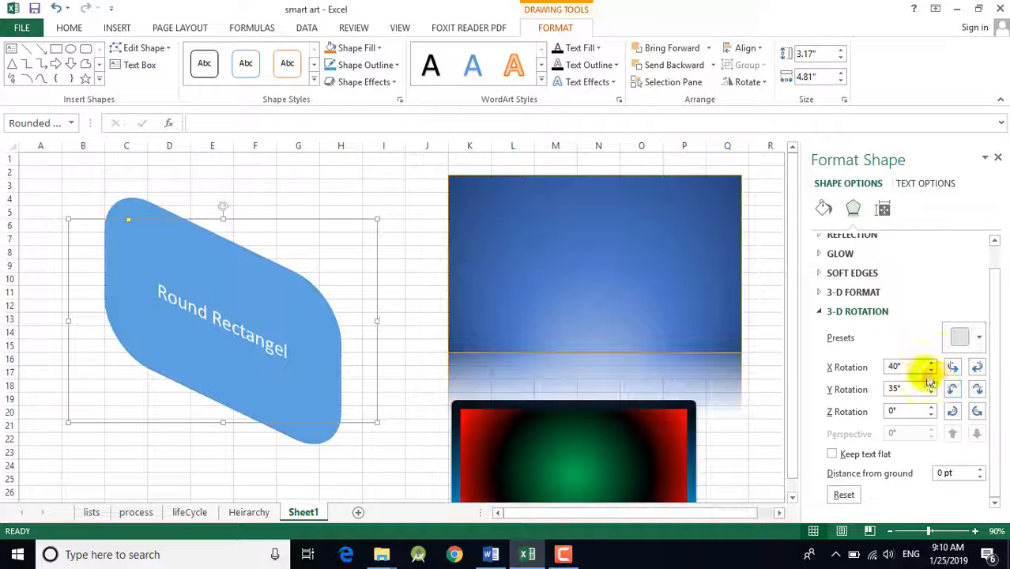
- Set the shape's X and Y rotation to 0°
text(0)
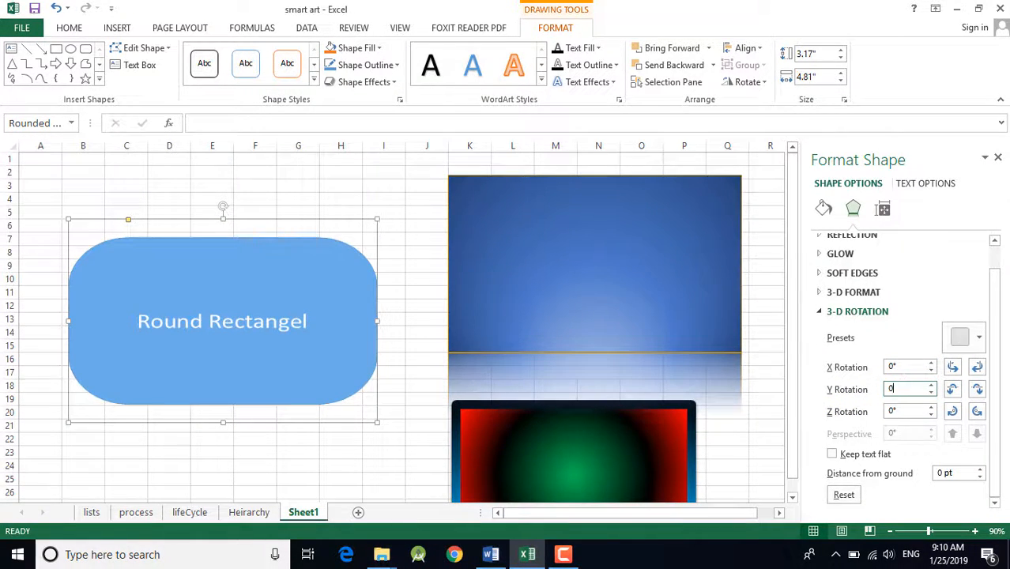
key(Return)
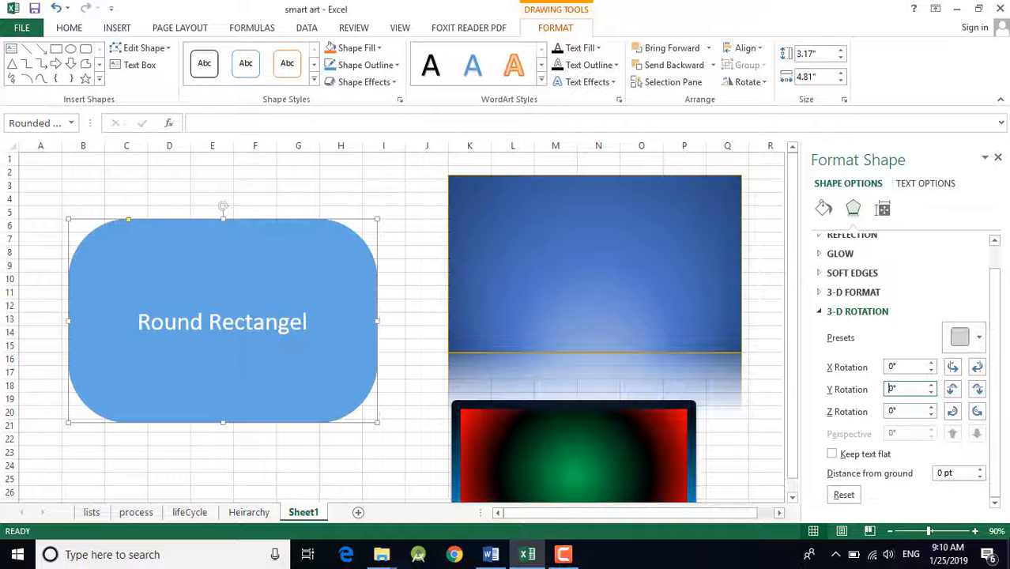
- Rotate the rounded rectangle counter-clockwise in steps to a Z rotation of 40°
click(977, 413)
click(977, 413)
click(977, 412)
click(977, 413)
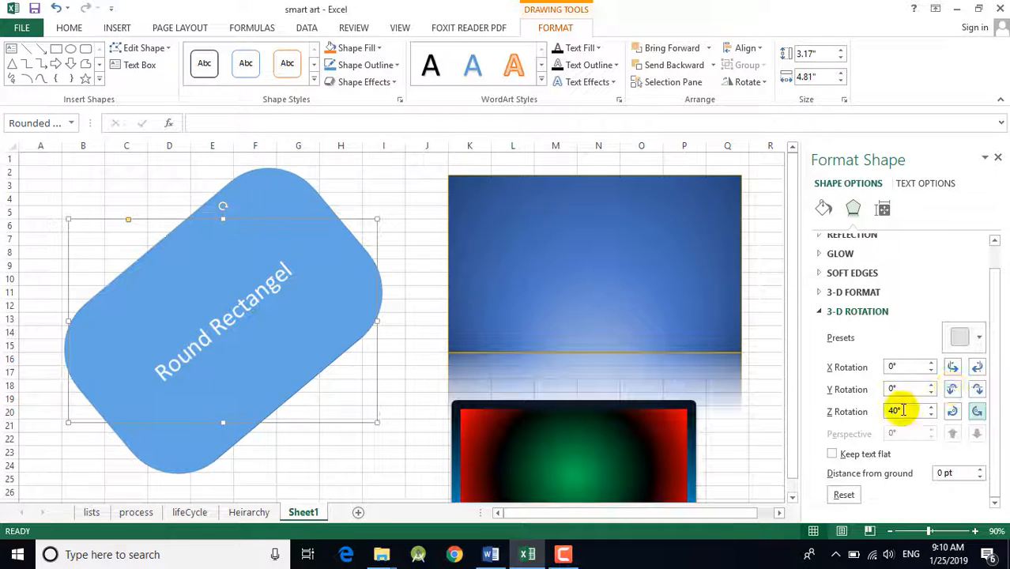
- Turn the rounded rectangle about the X axis in steps to X 336.1°, Y 18.7° and Z 36°
click(953, 367)
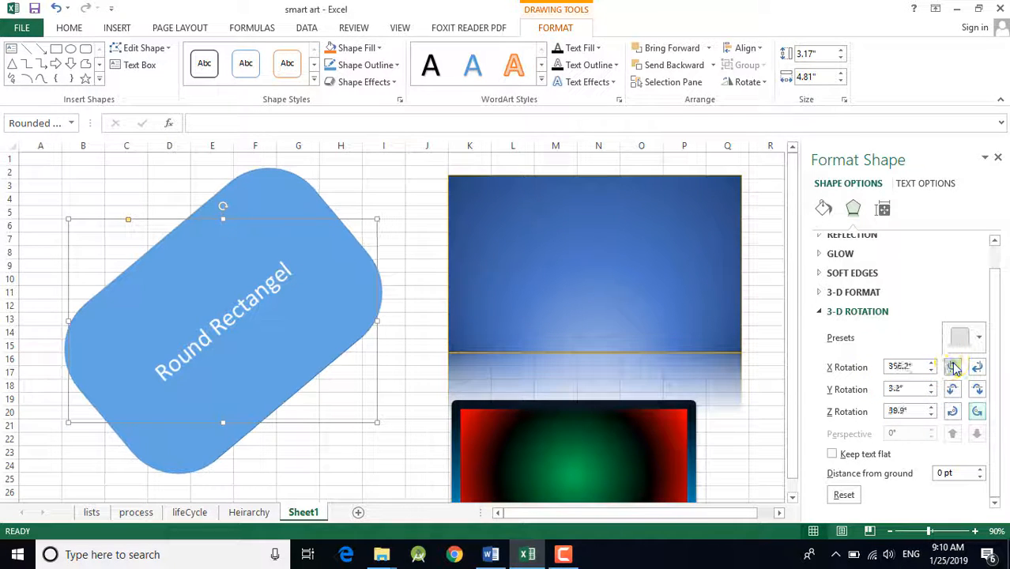
click(953, 366)
click(953, 366)
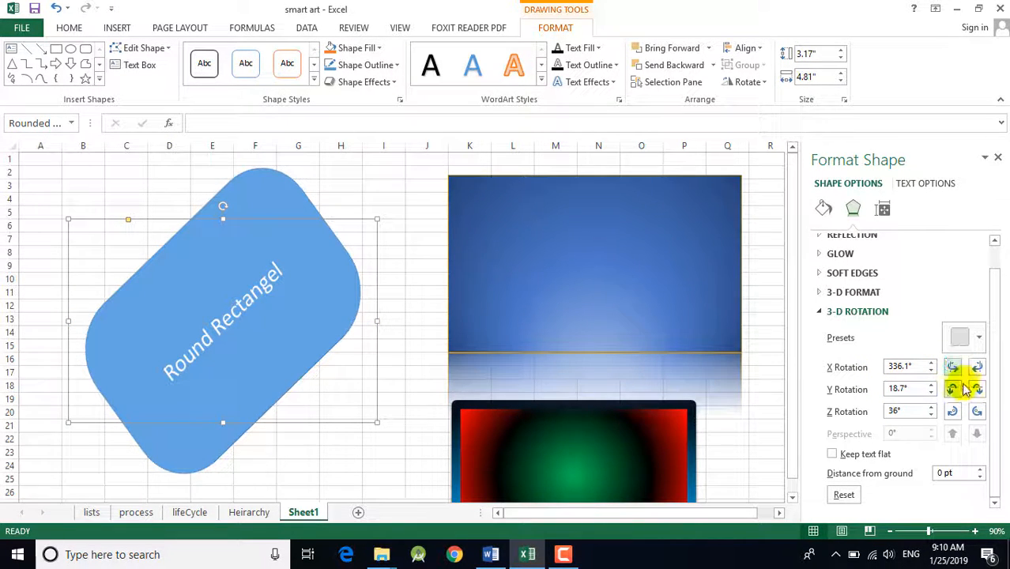
- Tilt the rounded rectangle up about the Y axis and partly back down, ending at X 31.7°, Y 54.3° and Z 72.4°
click(953, 391)
click(953, 391)
click(953, 390)
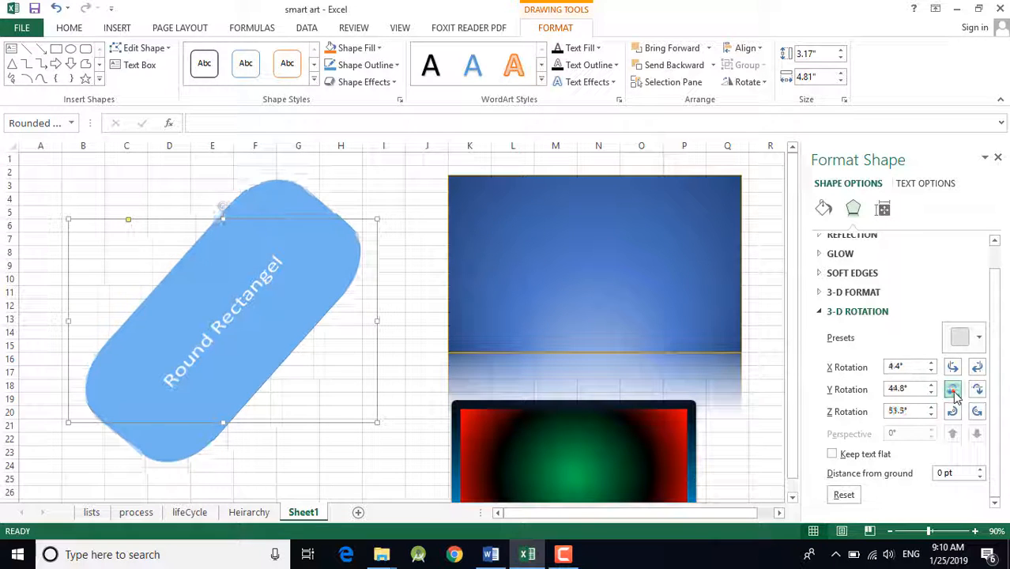
click(953, 391)
click(953, 391)
click(953, 390)
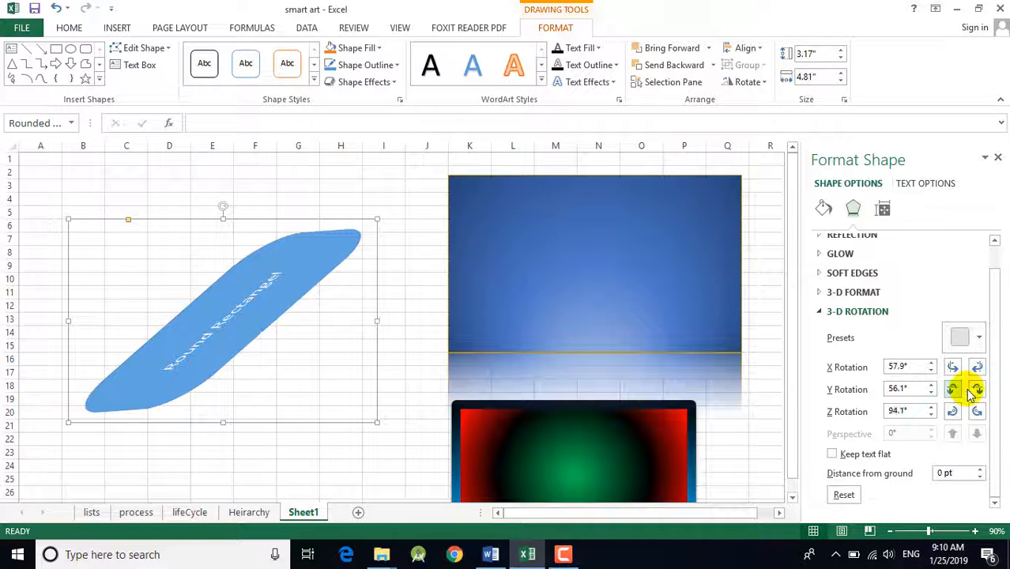
click(978, 390)
click(977, 390)
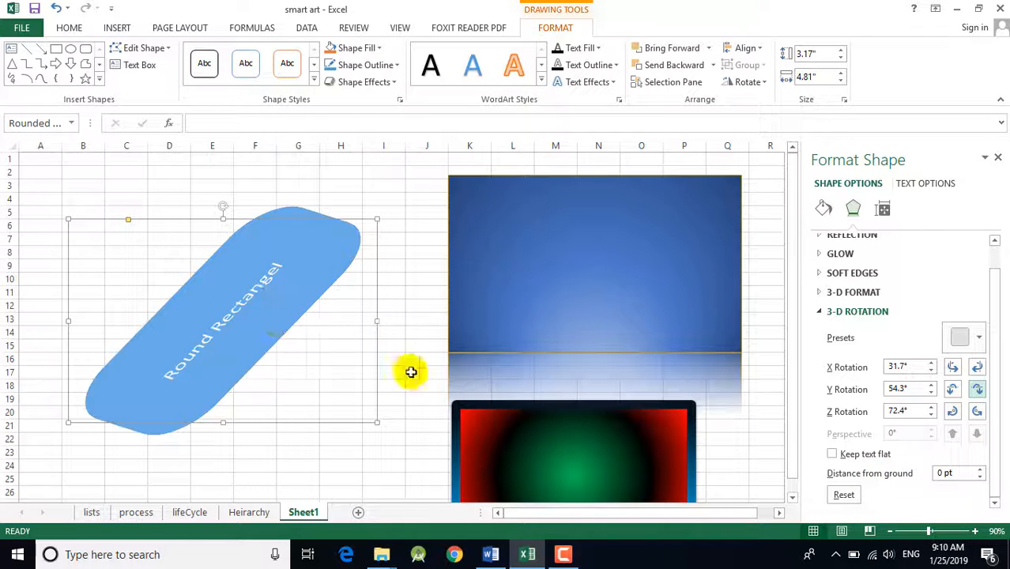
- Enable the option that keeps the shape's text flat, and disable it again
click(833, 455)
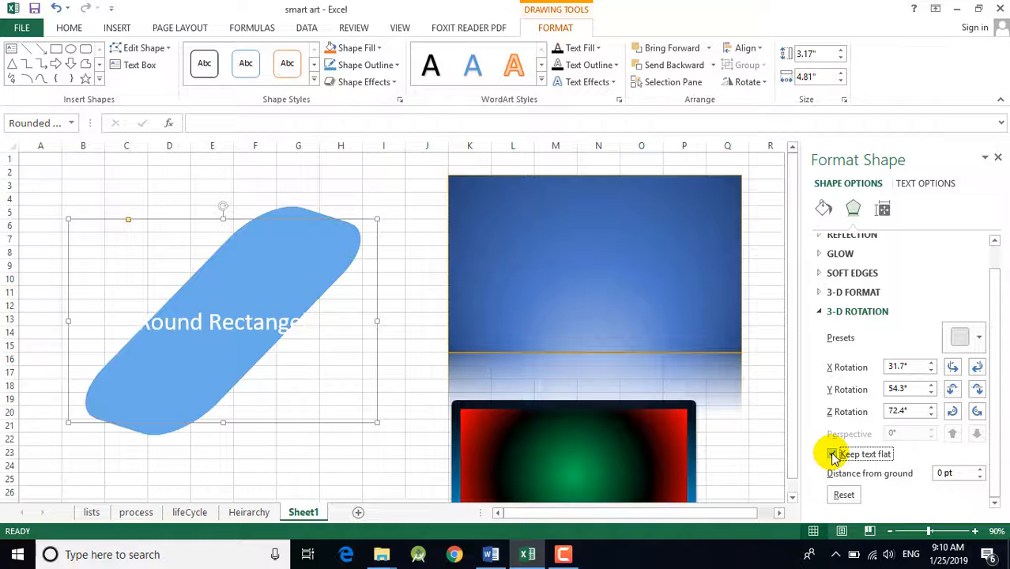
click(832, 455)
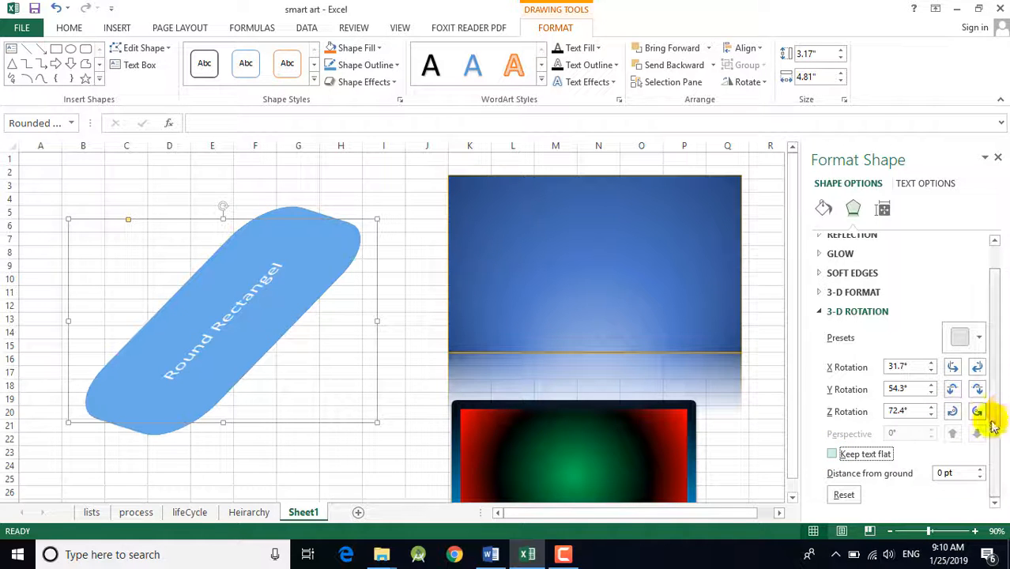